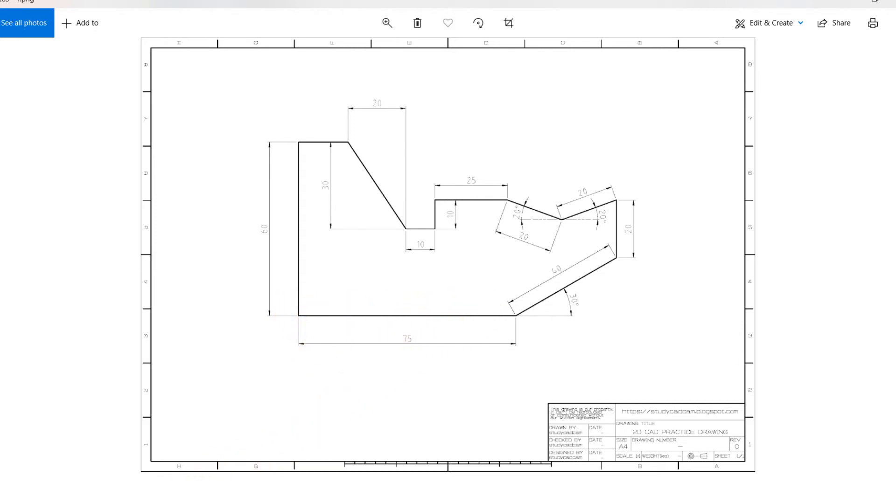
Step: Switch to SOLIDWORKS and sketch a slightly sloping line about 597 mm long above the origin
{"action": "left_click", "coordinate": [311, 480]}
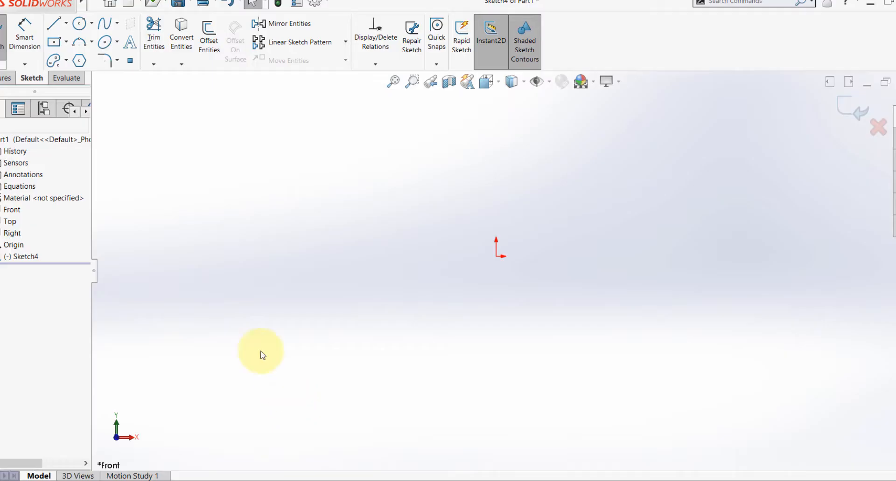
{"action": "left_click", "coordinate": [55, 26]}
{"action": "left_click", "coordinate": [506, 191]}
{"action": "left_click", "coordinate": [742, 216]}
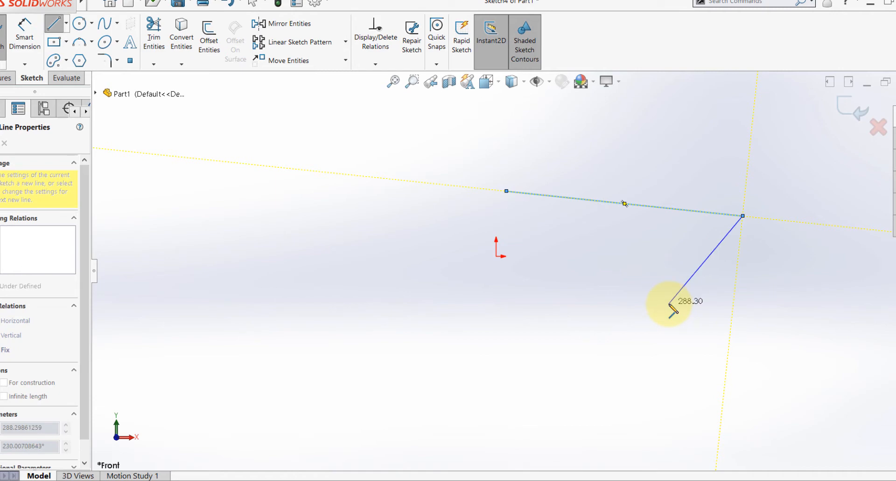
{"action": "key", "text": "Escape"}
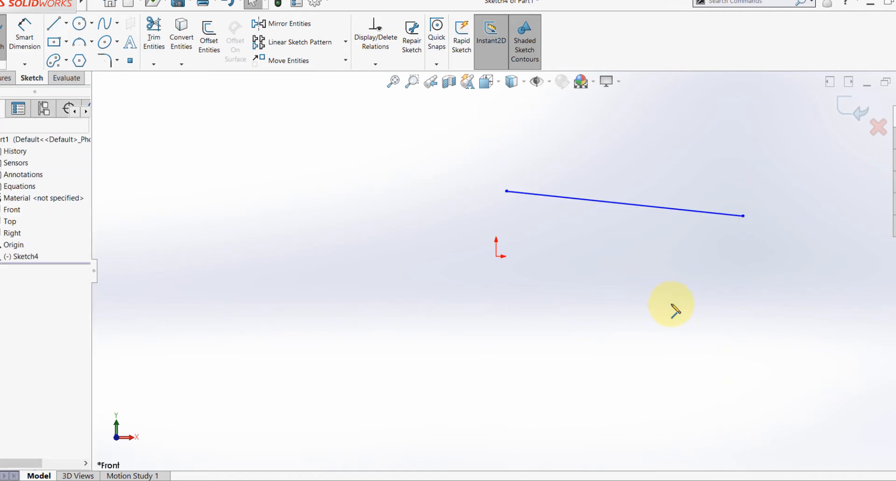
Step: Apply a Horizontal relation to the sloping line above the origin
{"action": "left_click", "coordinate": [422, 480]}
{"action": "left_click", "coordinate": [569, 200]}
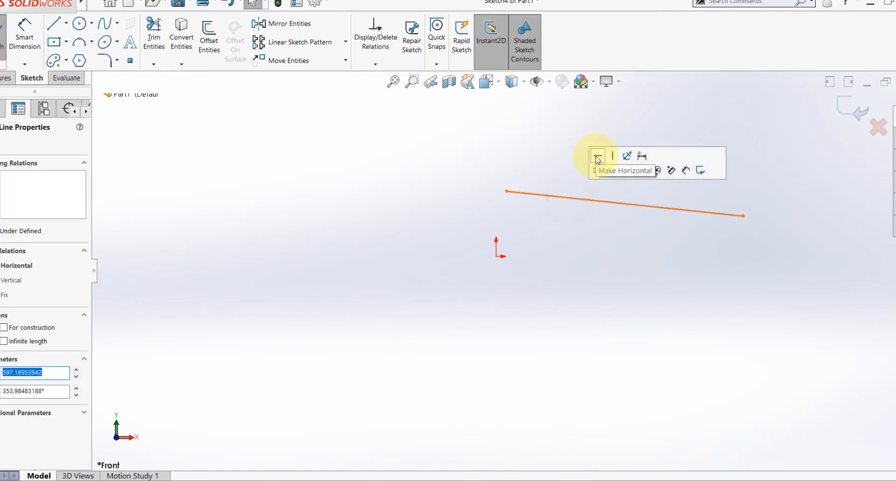
{"action": "left_click", "coordinate": [596, 158]}
{"action": "left_click", "coordinate": [544, 136]}
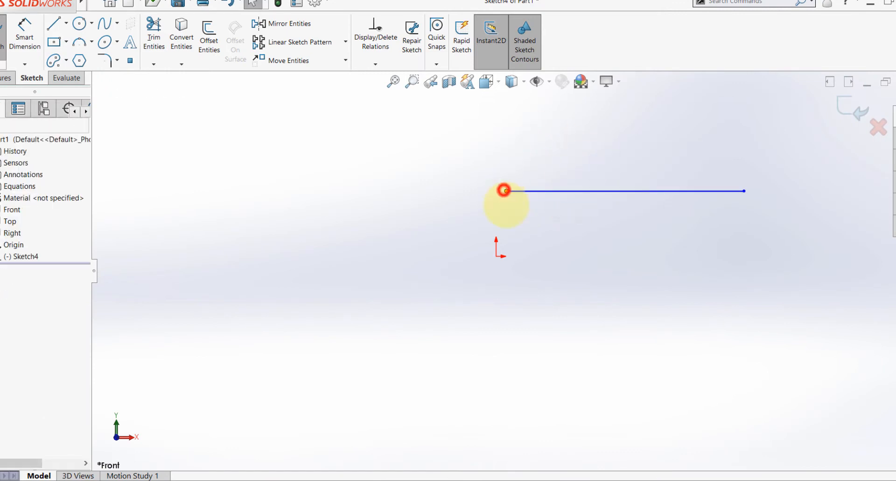
Step: Make the horizontal line's left endpoint coincident with the sketch origin
{"action": "left_click", "coordinate": [504, 191]}
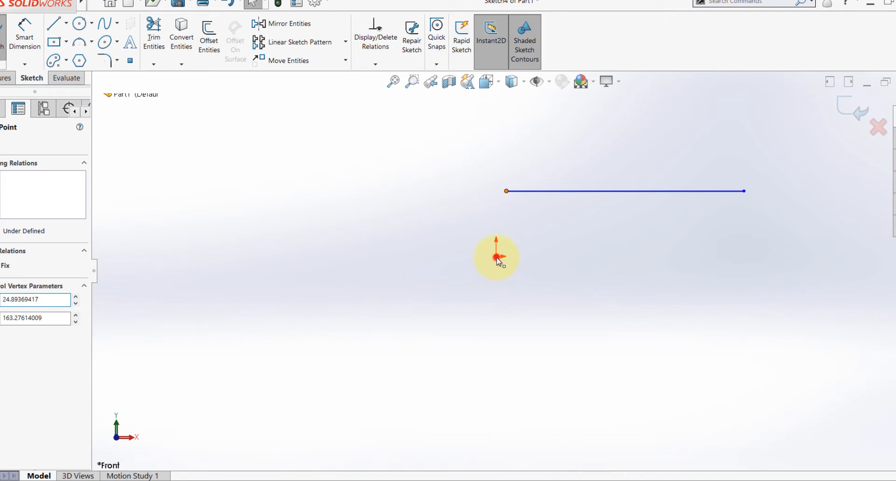
{"action": "left_click", "coordinate": [496, 257], "text": "ctrl"}
{"action": "left_click", "coordinate": [551, 215]}
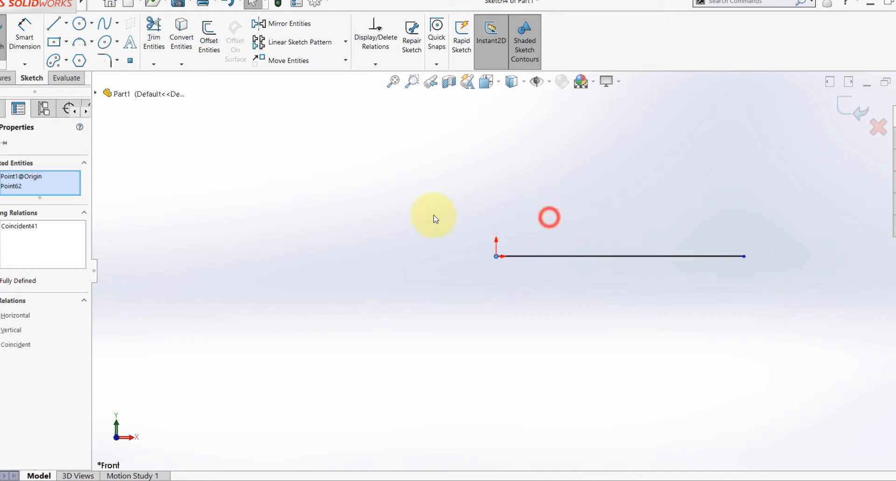
{"action": "left_click", "coordinate": [432, 216]}
Step: Dimension the horizontal line to 75 mm and place the dimension just below the line
{"action": "left_click", "coordinate": [24, 32]}
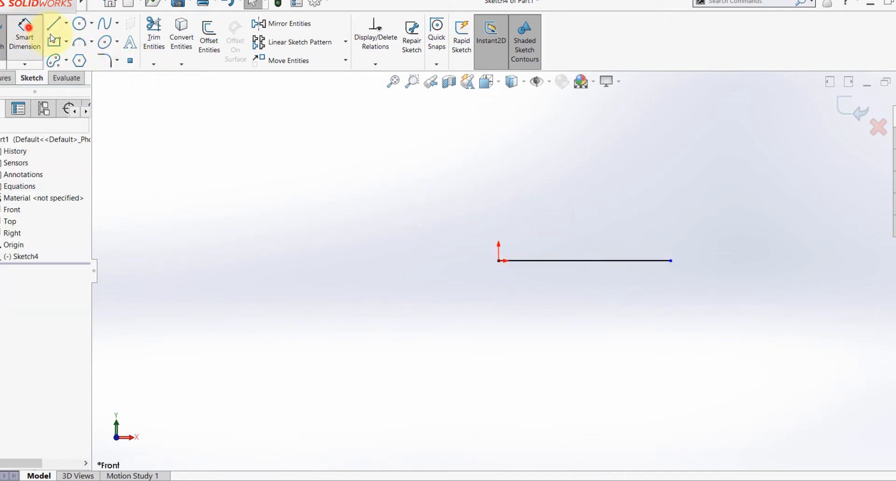
{"action": "left_click", "coordinate": [542, 260]}
{"action": "left_click", "coordinate": [550, 292]}
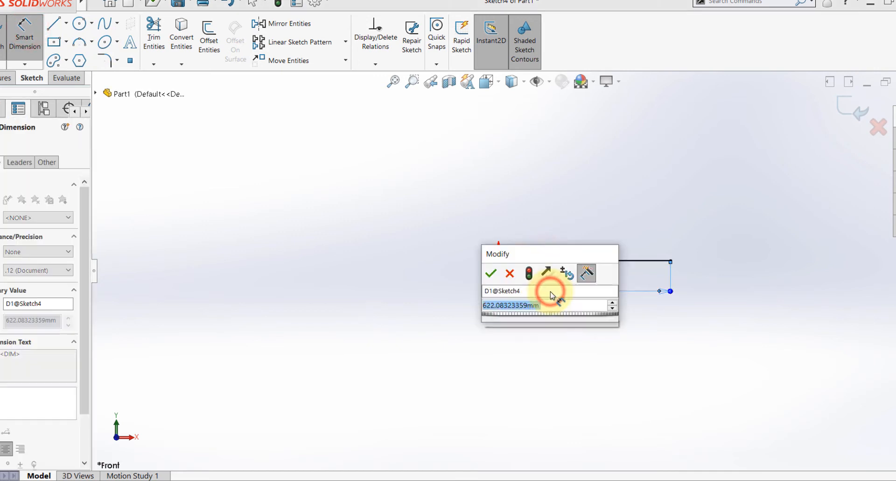
{"action": "type", "text": "75"}
{"action": "key", "text": "Return"}
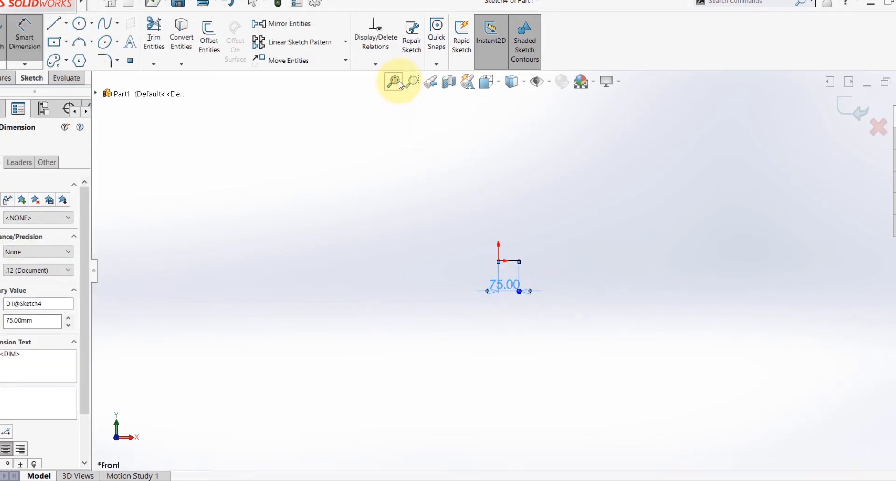
{"action": "left_click", "coordinate": [394, 82]}
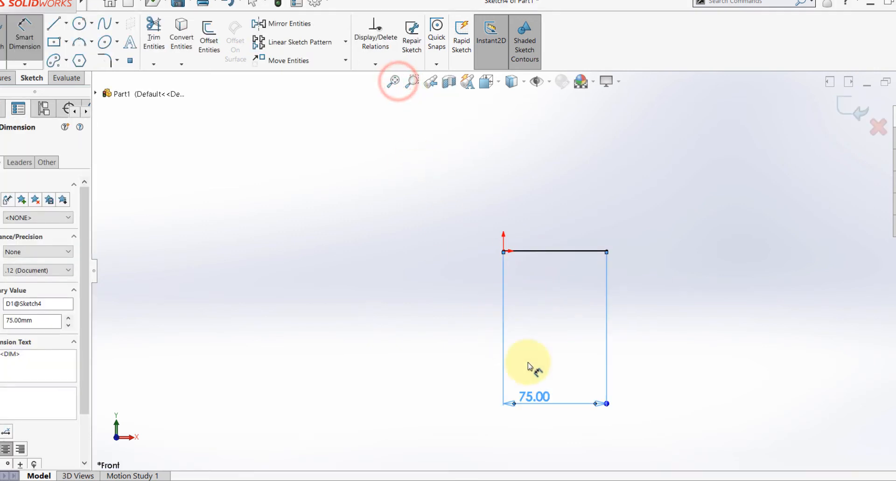
{"action": "left_click_drag", "start_coordinate": [540, 397], "coordinate": [561, 280]}
{"action": "left_click", "coordinate": [490, 318]}
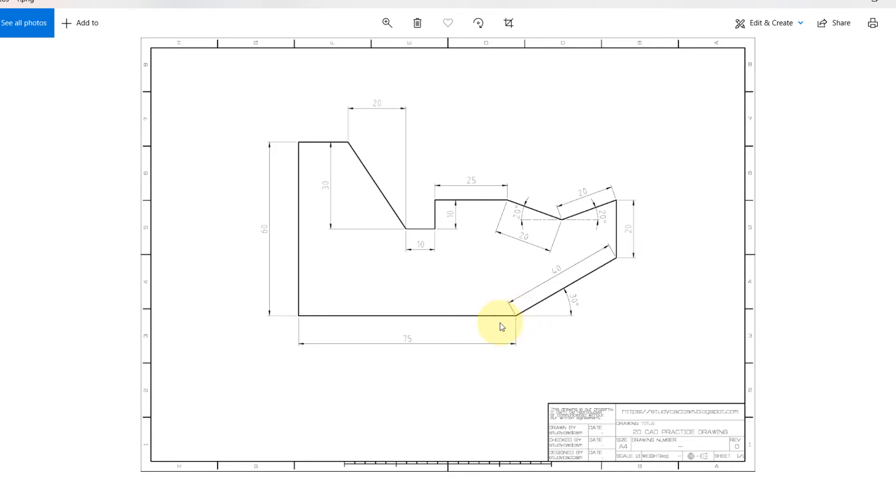
Step: Switch back to SOLIDWORKS and sketch a detached line rising to the right above the base line's right end
{"action": "left_click", "coordinate": [266, 480]}
{"action": "left_click", "coordinate": [55, 24]}
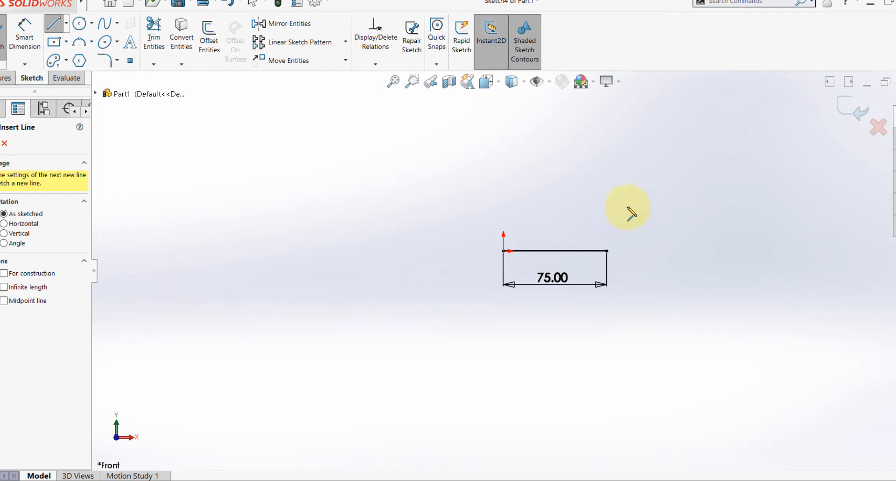
{"action": "left_click", "coordinate": [597, 214]}
{"action": "left_click", "coordinate": [704, 140]}
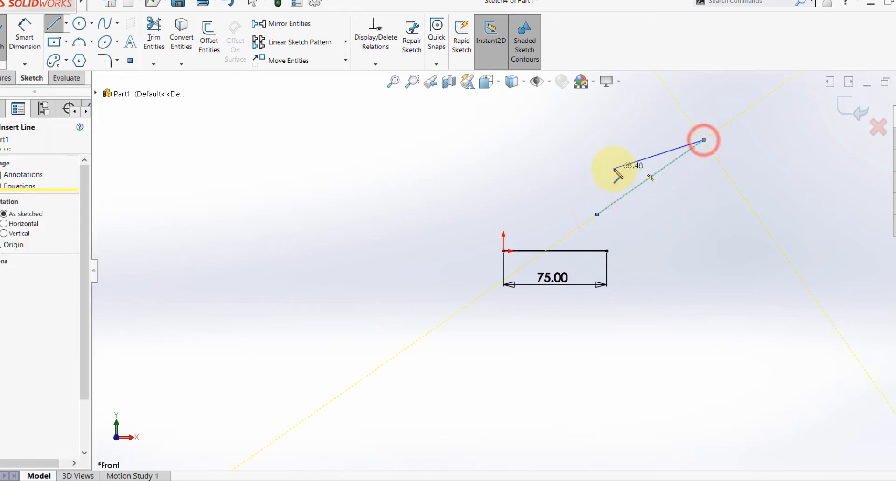
{"action": "key", "text": "Escape"}
Step: Merge the detached slanted line's lower endpoint with the right endpoint of the 75 mm base line
{"action": "left_click", "coordinate": [597, 215]}
{"action": "left_click", "coordinate": [607, 251], "text": "ctrl"}
{"action": "left_click", "coordinate": [640, 284]}
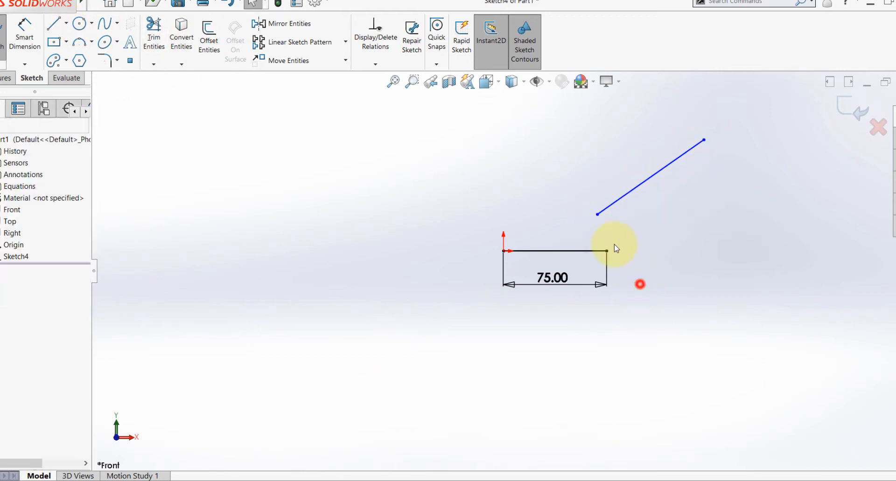
{"action": "left_click", "coordinate": [597, 215]}
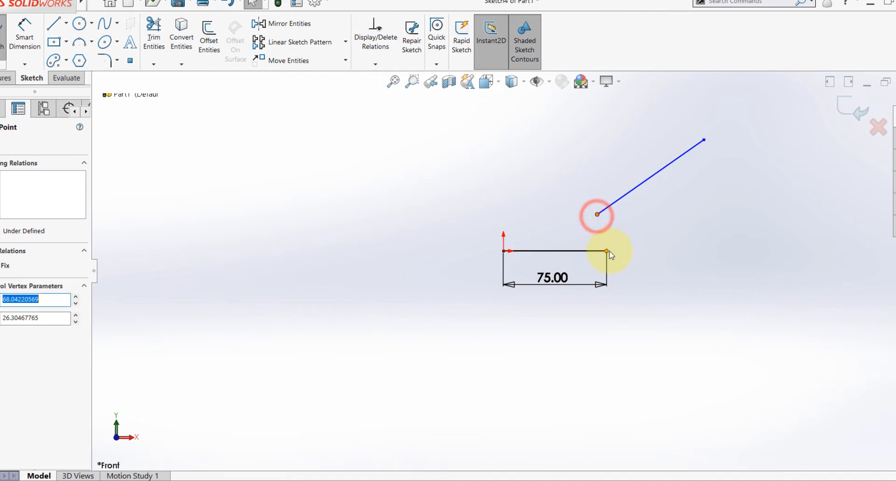
{"action": "left_click", "coordinate": [607, 251], "text": "ctrl"}
{"action": "left_click", "coordinate": [677, 208]}
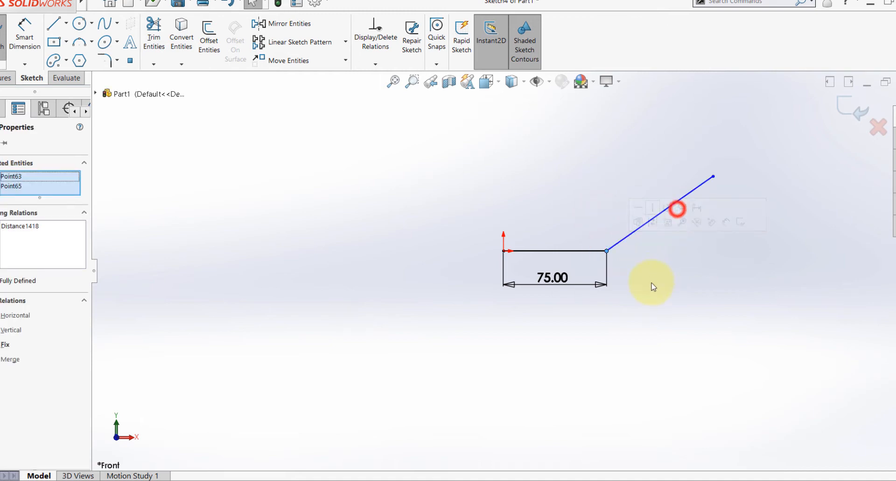
Step: Delete the slanted line attached to the base line's right end
{"action": "left_click", "coordinate": [652, 285]}
{"action": "left_click", "coordinate": [633, 229]}
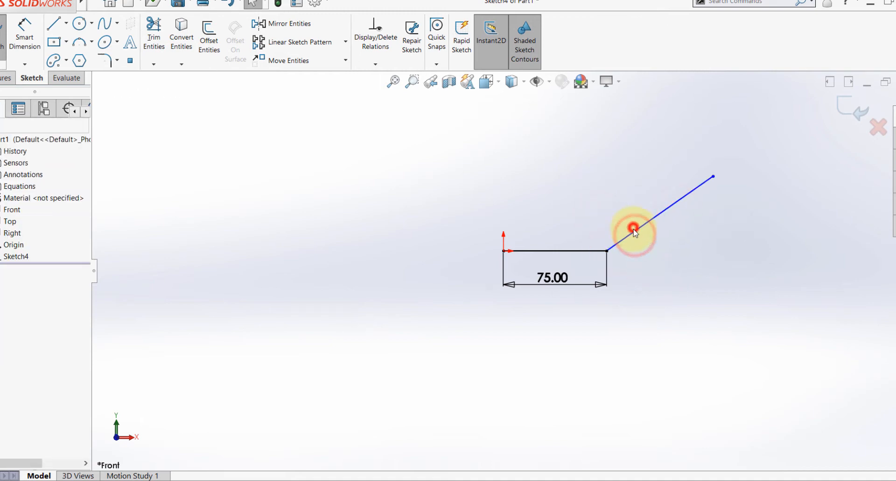
{"action": "key", "text": "Delete"}
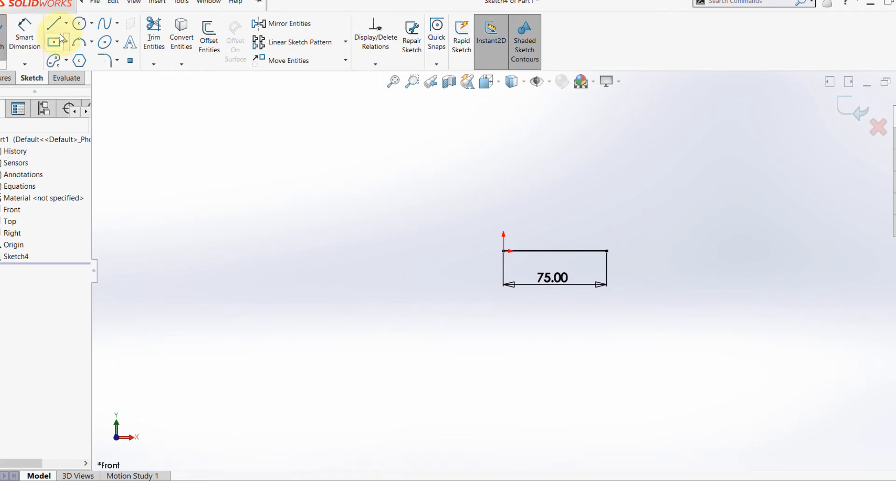
Step: Sketch a line about 88 mm long rising to the right from the right endpoint of the 75 mm base line
{"action": "key", "text": "l"}
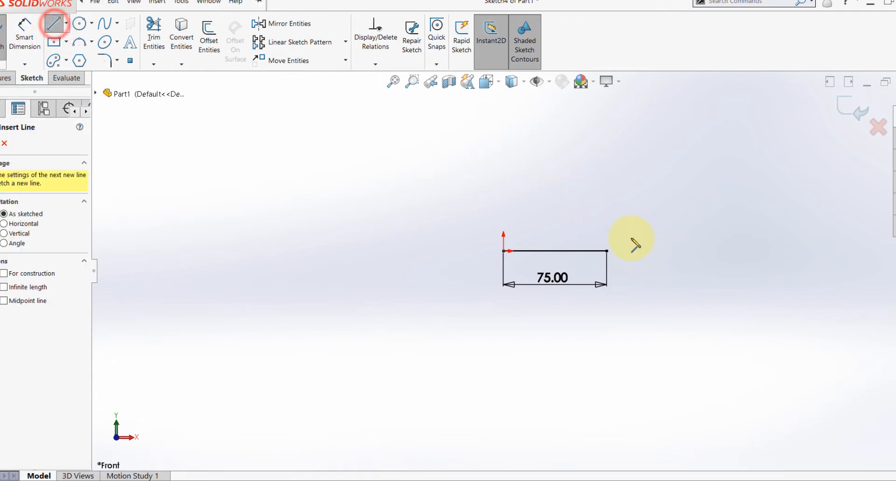
{"action": "left_click", "coordinate": [607, 251]}
{"action": "left_click", "coordinate": [706, 182]}
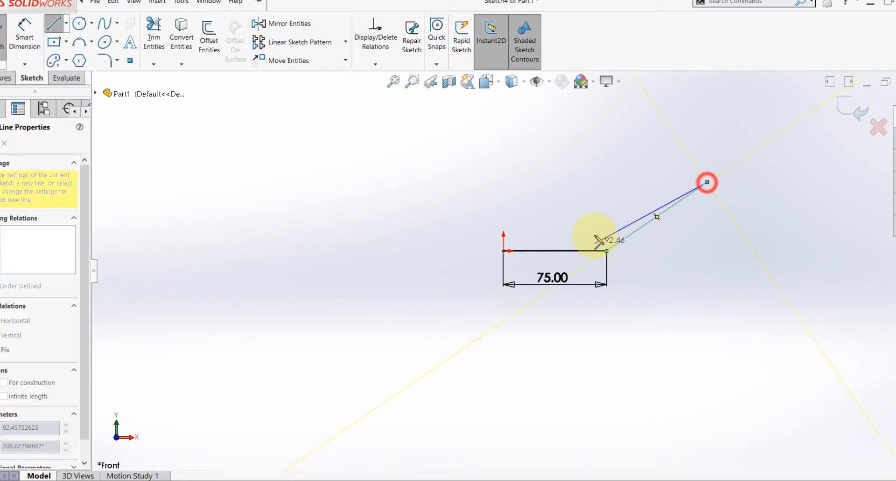
{"action": "key", "text": "Escape"}
Step: Check the slanted edge in the reference drawing and dimension the slanted line's length to 40 mm
{"action": "key", "text": "alt+Tab"}
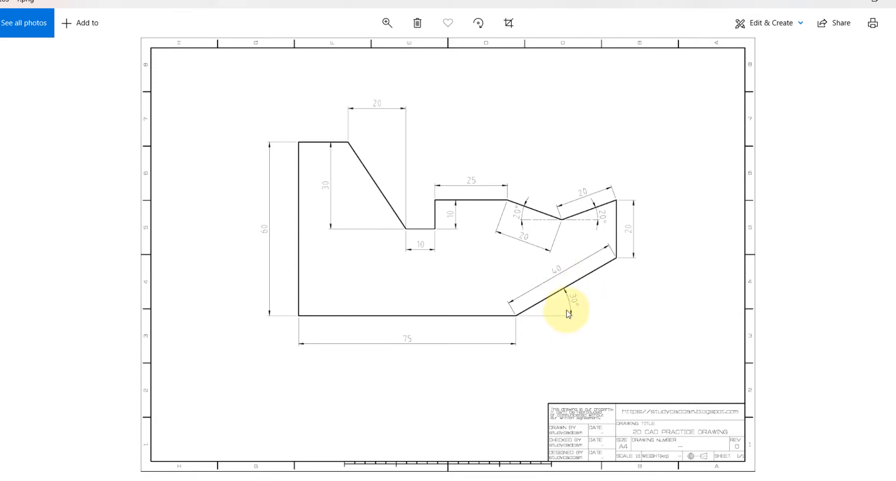
{"action": "key", "text": "alt+Tab"}
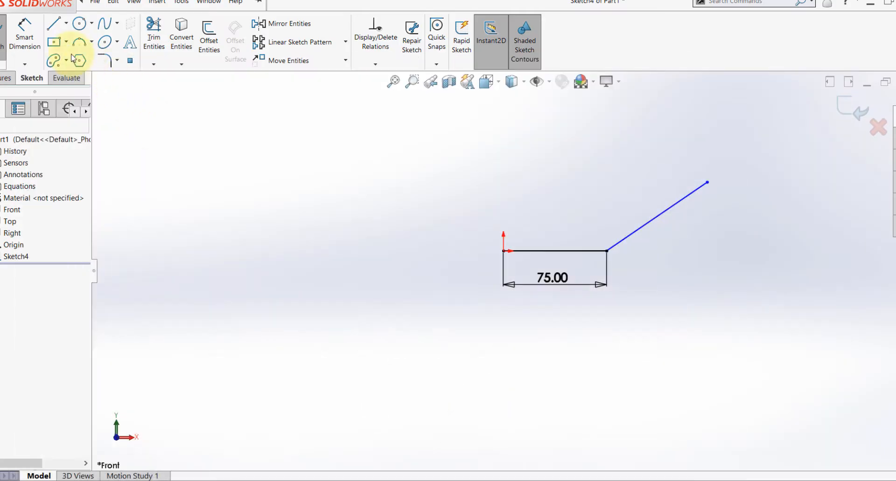
{"action": "left_click", "coordinate": [25, 28]}
{"action": "left_click", "coordinate": [644, 229]}
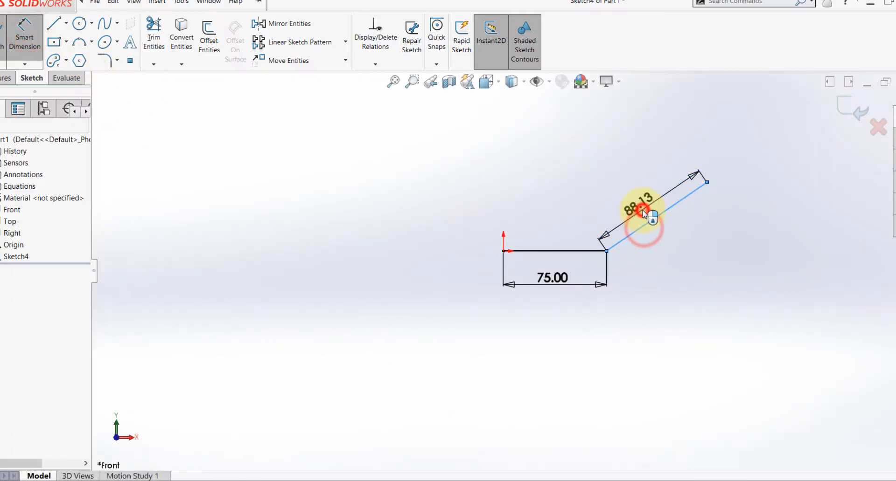
{"action": "left_click", "coordinate": [646, 213]}
{"action": "type", "text": "40"}
{"action": "key", "text": "Return"}
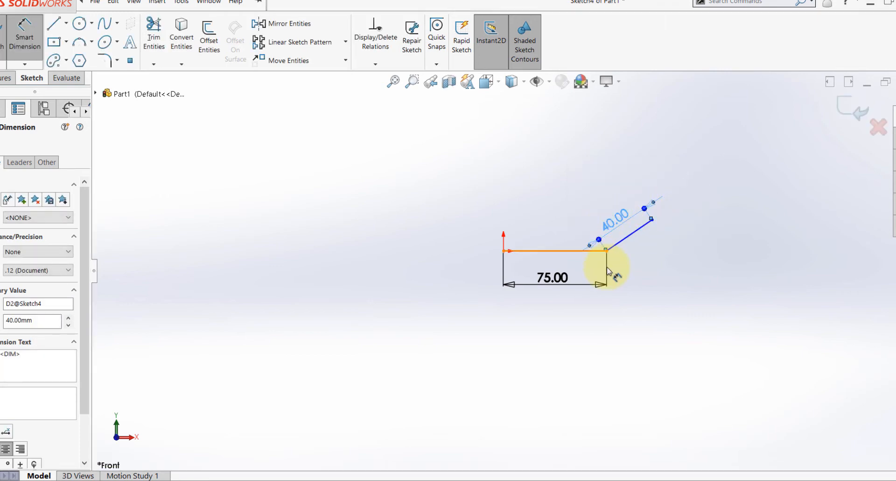
Step: Dimension the angle between the slanted line and the base line to 30° and shift the 40 mm dimension text along its line
{"action": "scroll", "coordinate": [620, 268], "scroll_direction": "down", "scroll_amount": 3}
{"action": "left_click", "coordinate": [615, 208]}
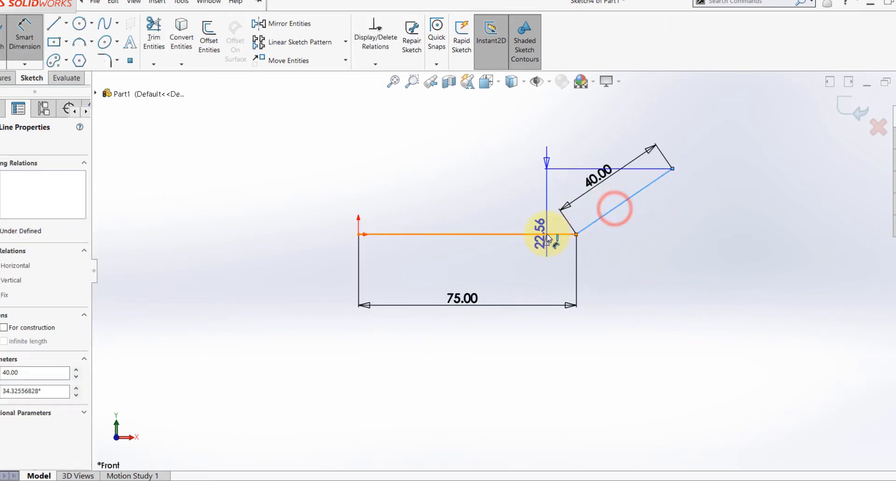
{"action": "left_click", "coordinate": [545, 234]}
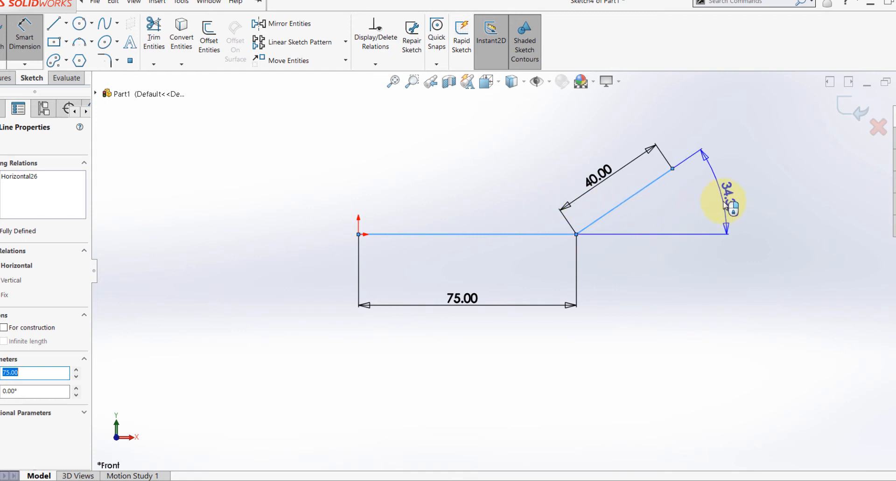
{"action": "left_click", "coordinate": [721, 207]}
{"action": "type", "text": "30"}
{"action": "key", "text": "Return"}
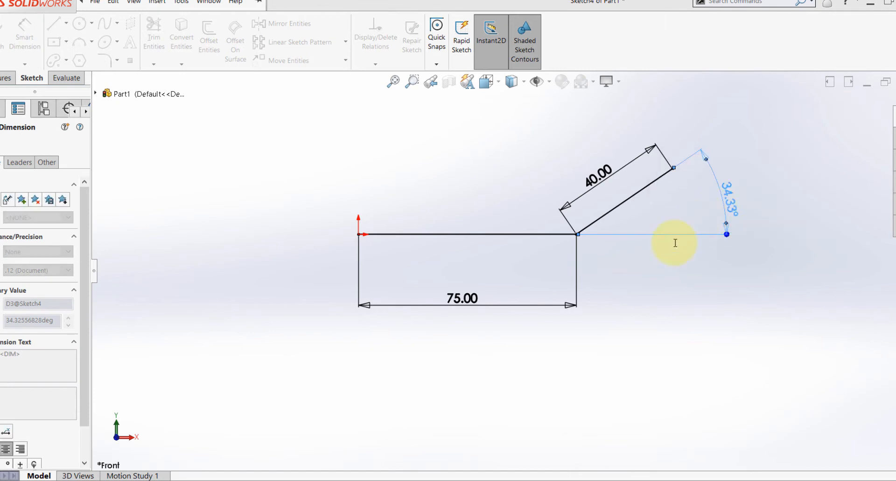
{"action": "left_click", "coordinate": [659, 313]}
{"action": "left_click_drag", "start_coordinate": [613, 180], "coordinate": [586, 200]}
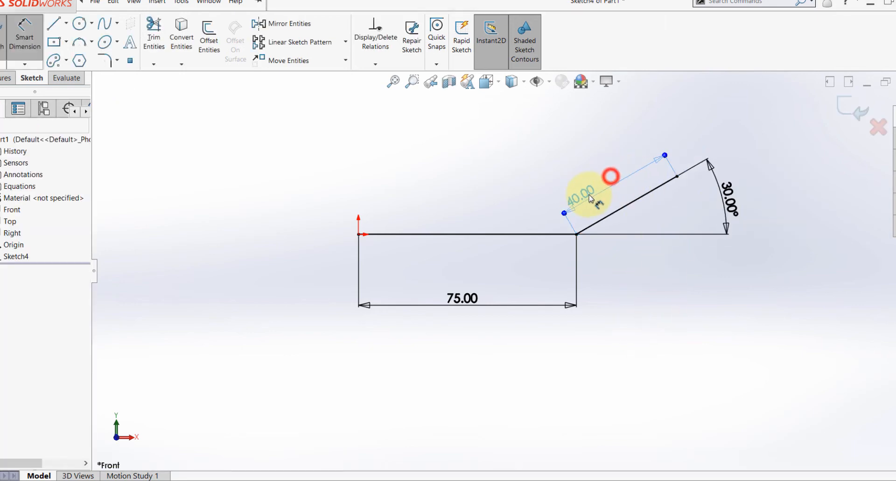
{"action": "left_click", "coordinate": [636, 306]}
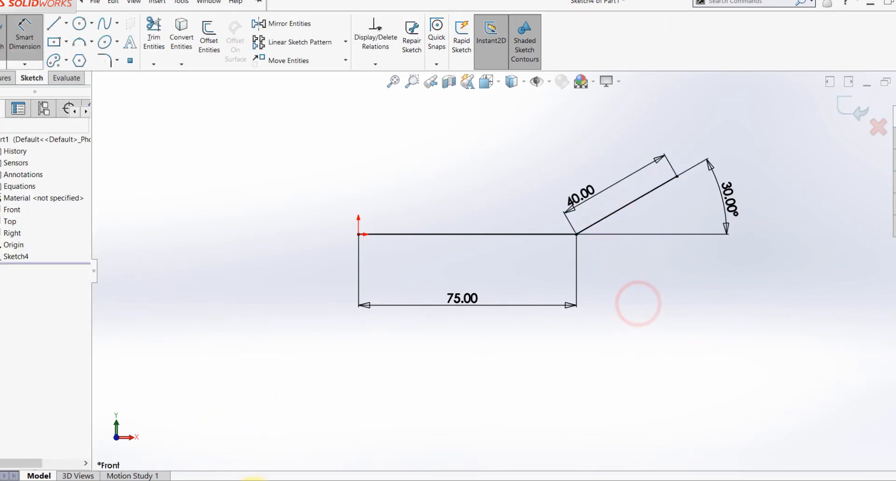
Step: Sketch a vertical line about 40 mm long upward from the slanted line's upper endpoint
{"action": "left_click", "coordinate": [262, 480]}
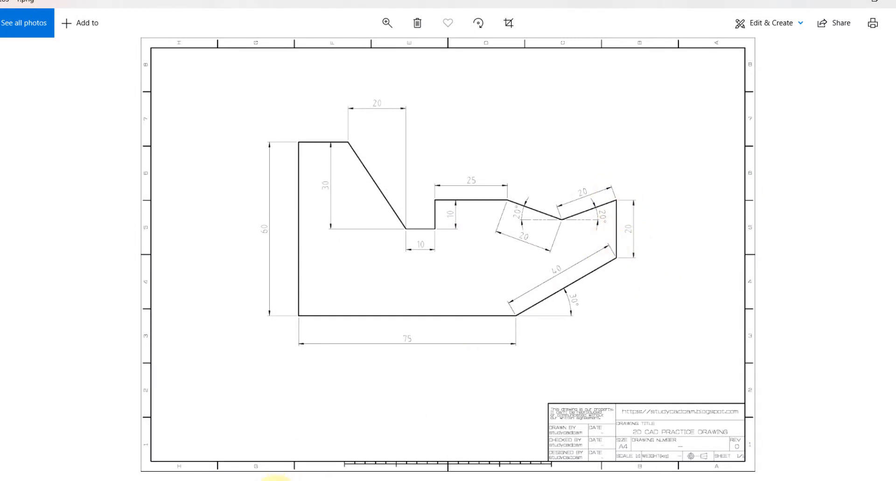
{"action": "left_click", "coordinate": [272, 480]}
{"action": "left_click", "coordinate": [54, 23]}
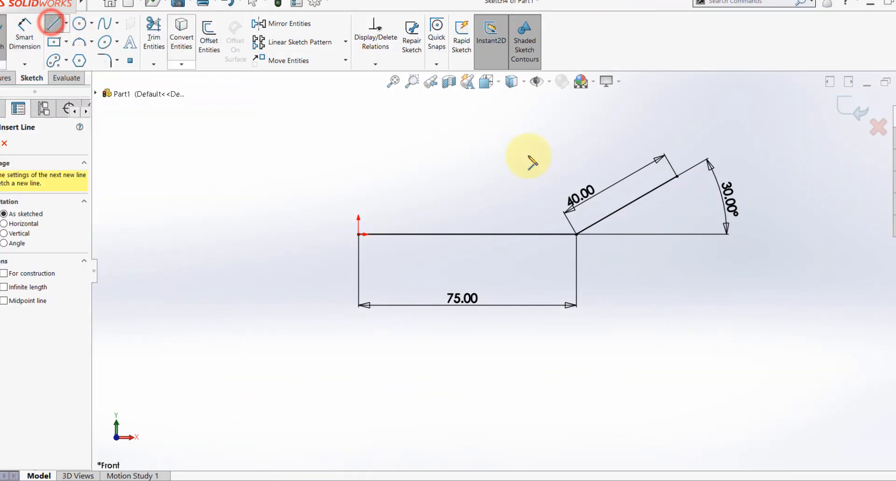
{"action": "left_click", "coordinate": [679, 177]}
{"action": "scroll", "coordinate": [636, 249], "scroll_direction": "up", "scroll_amount": 3}
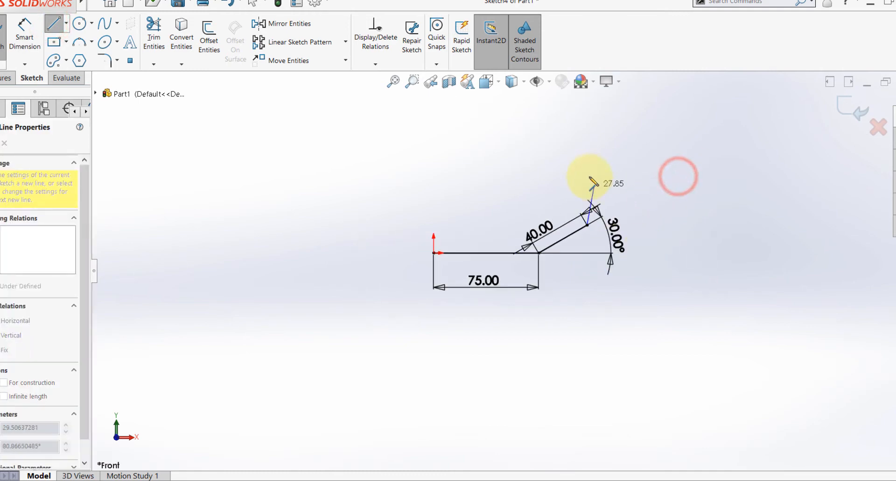
{"action": "left_click", "coordinate": [587, 169]}
Step: Dimension the vertical line's length to 20 mm
{"action": "left_click", "coordinate": [24, 30]}
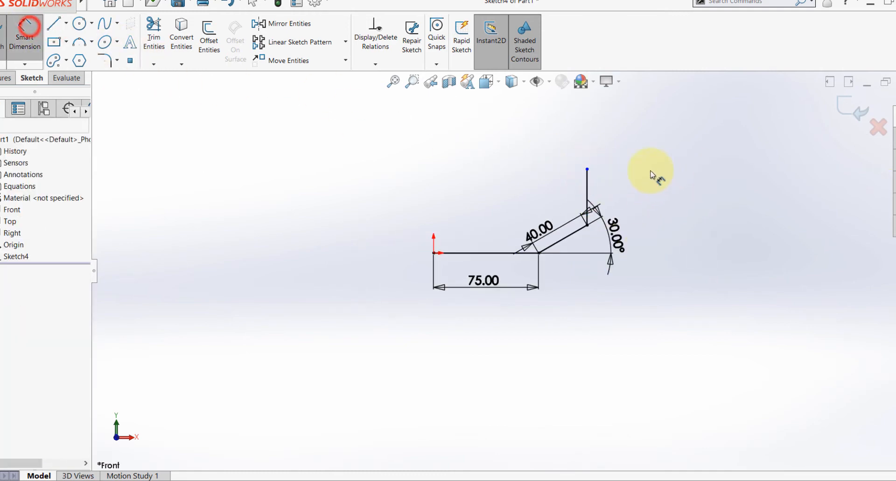
{"action": "left_click", "coordinate": [650, 196]}
{"action": "type", "text": "20"}
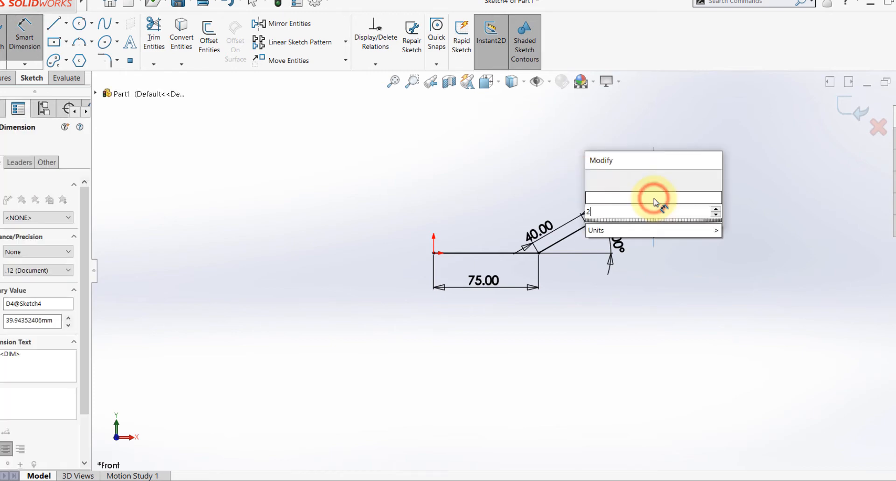
{"action": "key", "text": "Return"}
{"action": "left_click", "coordinate": [460, 177]}
{"action": "key", "text": "Escape"}
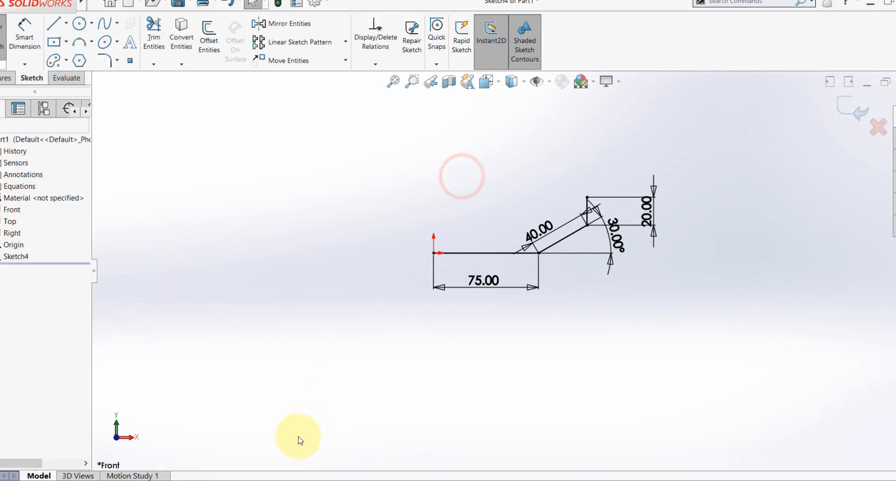
Step: Check the upper slanted edges in the reference drawing and sketch a line sloping down to the left from the vertical line's upper endpoint
{"action": "left_click", "coordinate": [272, 480]}
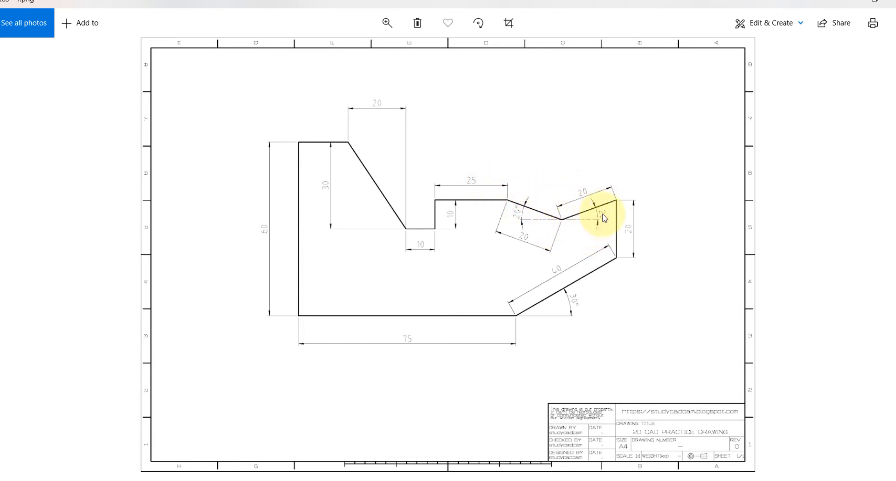
{"action": "key", "text": "alt+Tab"}
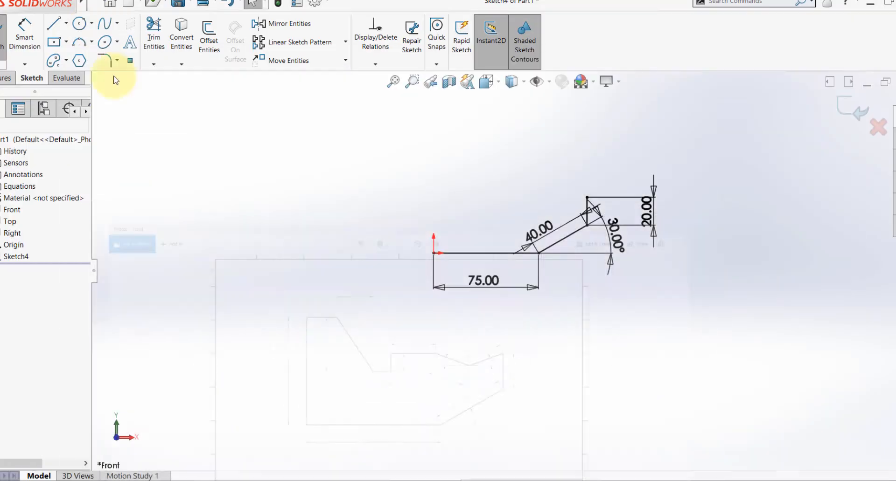
{"action": "left_click", "coordinate": [53, 22]}
{"action": "scroll", "coordinate": [546, 204], "scroll_direction": "down", "scroll_amount": 3}
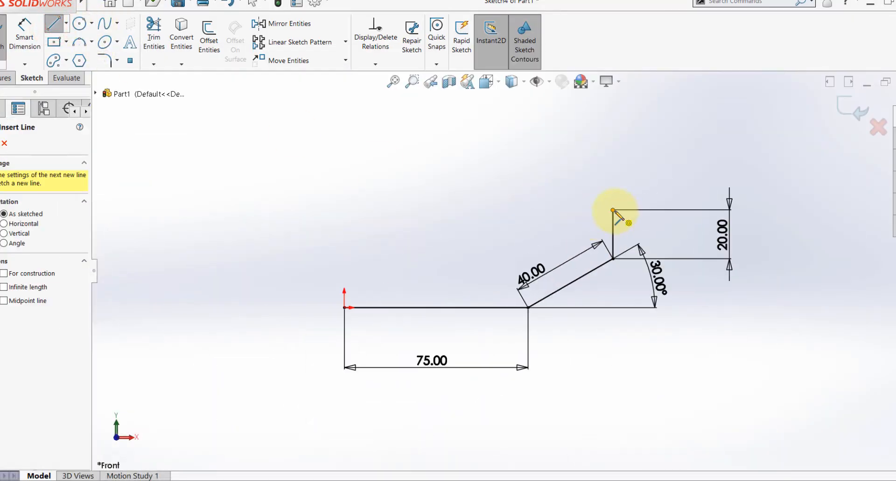
{"action": "left_click", "coordinate": [613, 211]}
{"action": "left_click", "coordinate": [525, 228]}
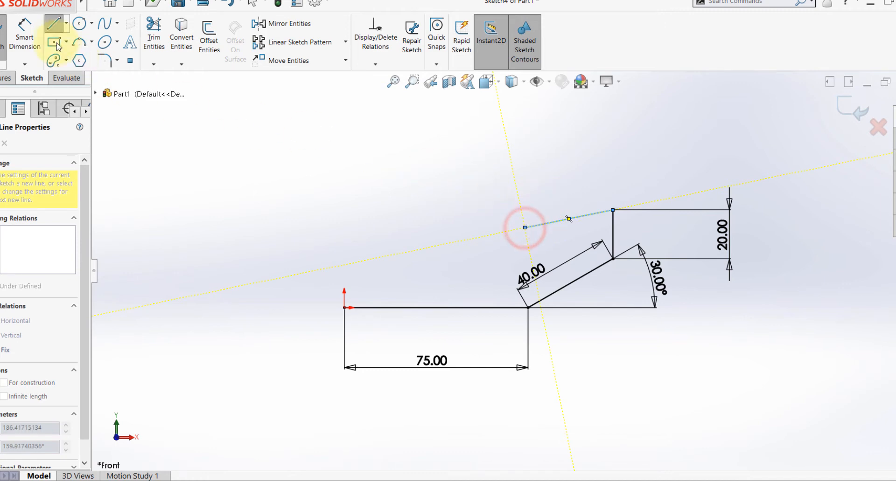
{"action": "left_click", "coordinate": [49, 28]}
{"action": "left_click", "coordinate": [469, 160]}
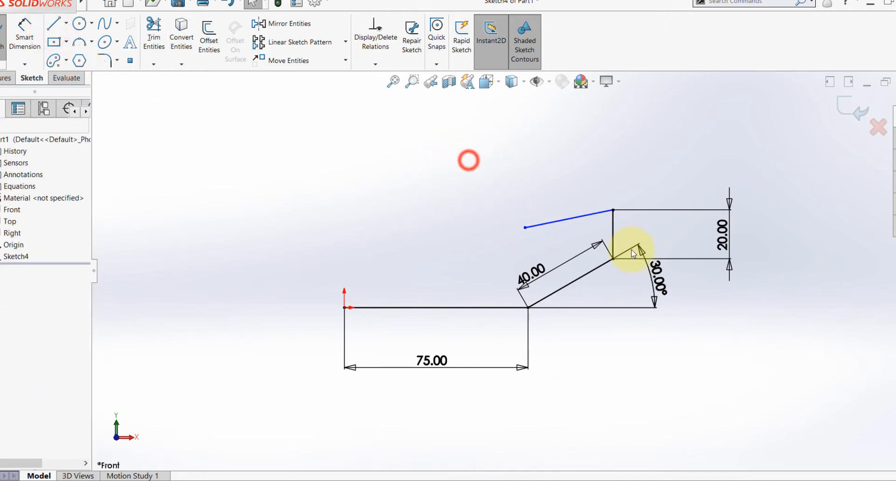
Step: Make the new slanted line equal in length to the 20 mm vertical line
{"action": "left_click", "coordinate": [587, 216]}
{"action": "left_click", "coordinate": [614, 228], "text": "ctrl"}
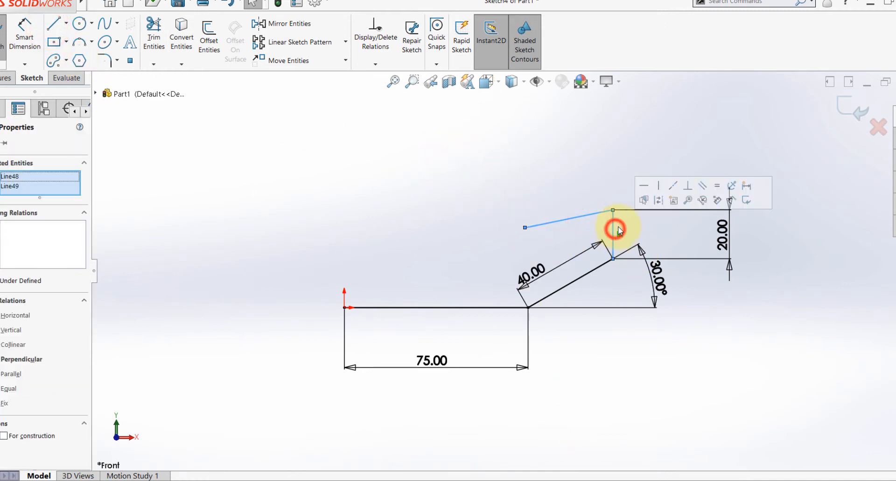
{"action": "left_click", "coordinate": [717, 186]}
{"action": "left_click", "coordinate": [634, 141]}
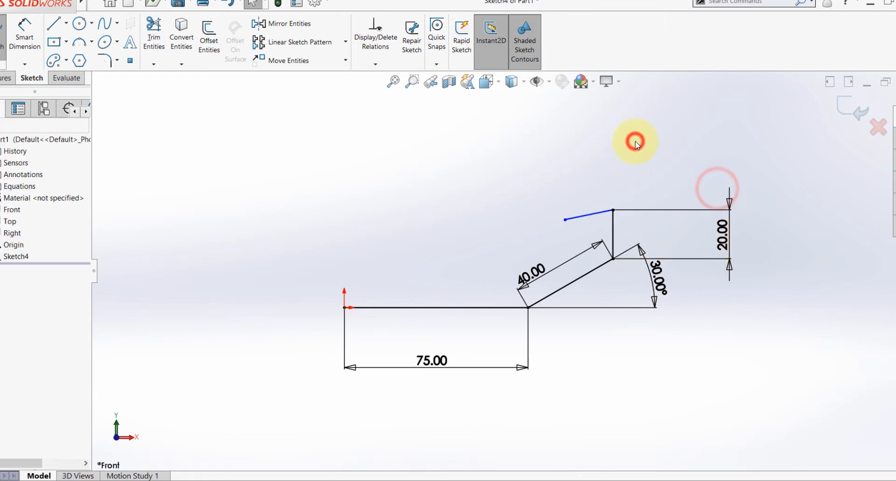
Step: Sketch a horizontal centerline about 17 mm long rightward from the upper slanted line's free endpoint, and delete it
{"action": "left_click", "coordinate": [67, 25]}
{"action": "left_click", "coordinate": [565, 186]}
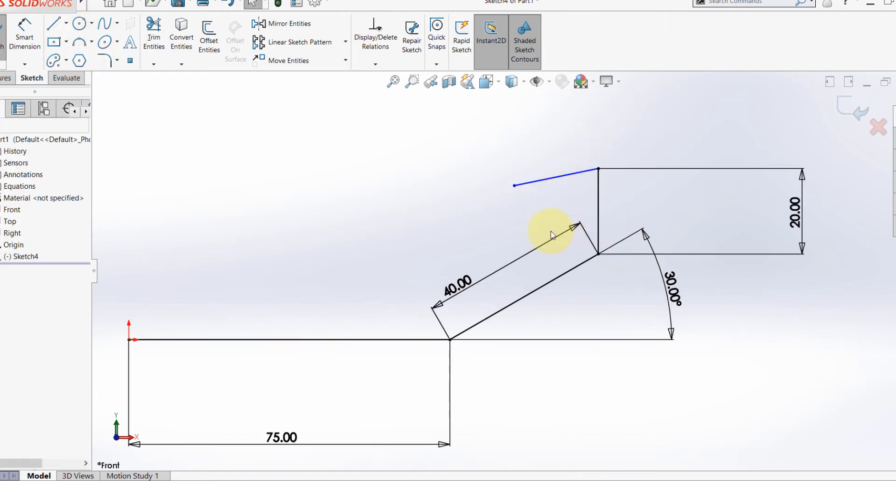
{"action": "left_click", "coordinate": [67, 23]}
{"action": "left_click", "coordinate": [83, 52]}
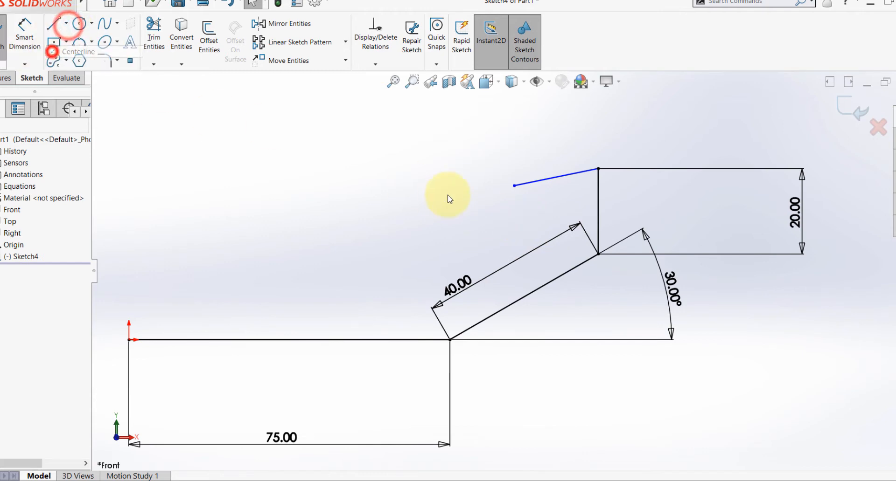
{"action": "left_click", "coordinate": [515, 186]}
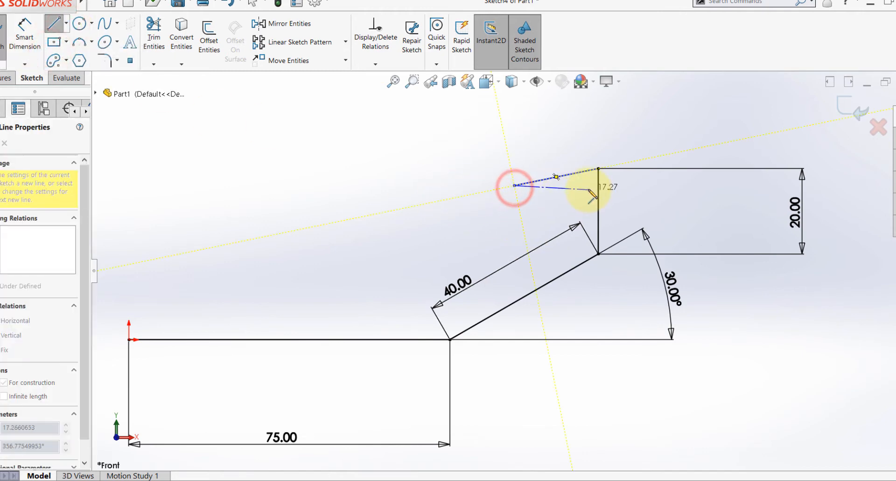
{"action": "left_click", "coordinate": [589, 186]}
{"action": "key", "text": "Escape"}
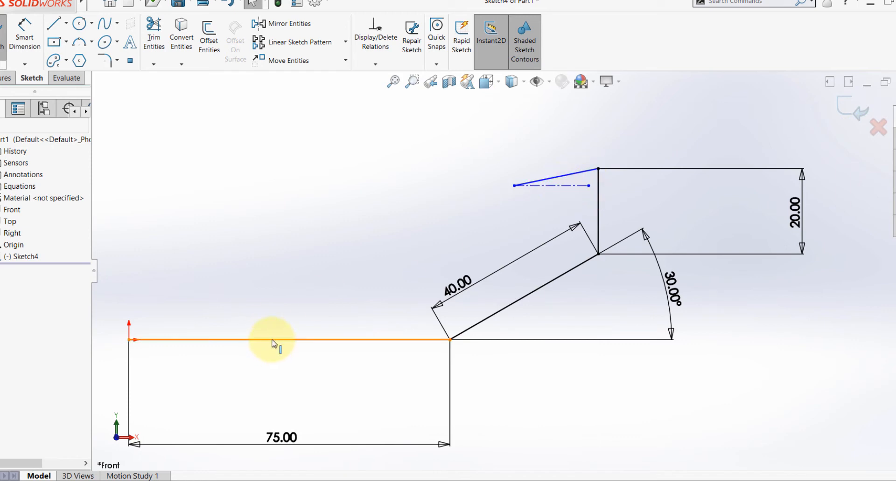
{"action": "left_click", "coordinate": [559, 186]}
{"action": "key", "text": "Delete"}
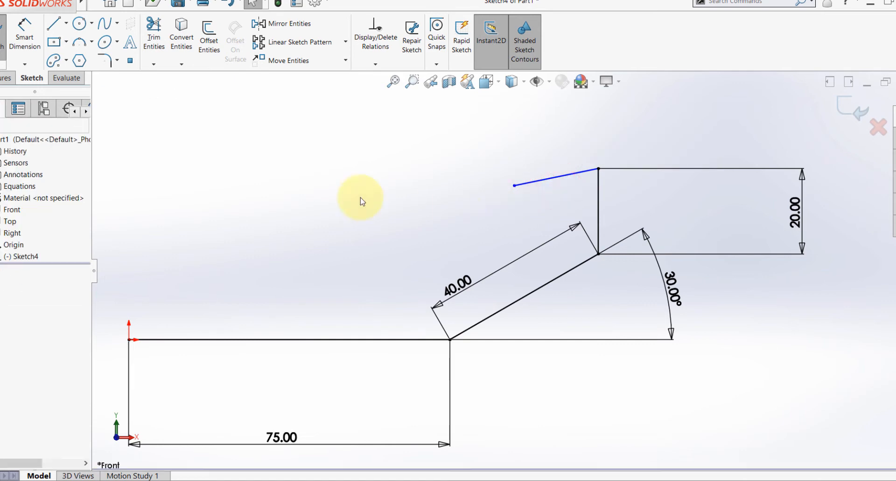
Step: Dimension the angle between the upper slanted line and the base line to 20° and place the dimension above the base line
{"action": "left_click", "coordinate": [22, 33]}
{"action": "left_click", "coordinate": [553, 182]}
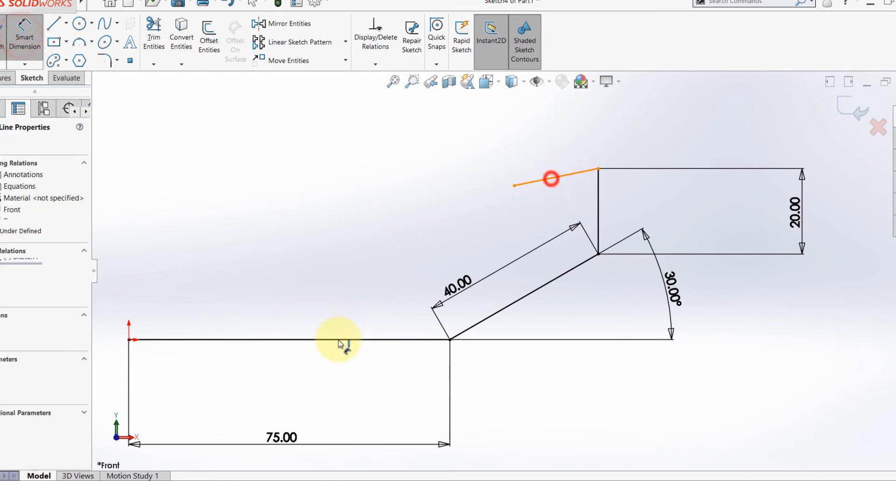
{"action": "left_click", "coordinate": [345, 340]}
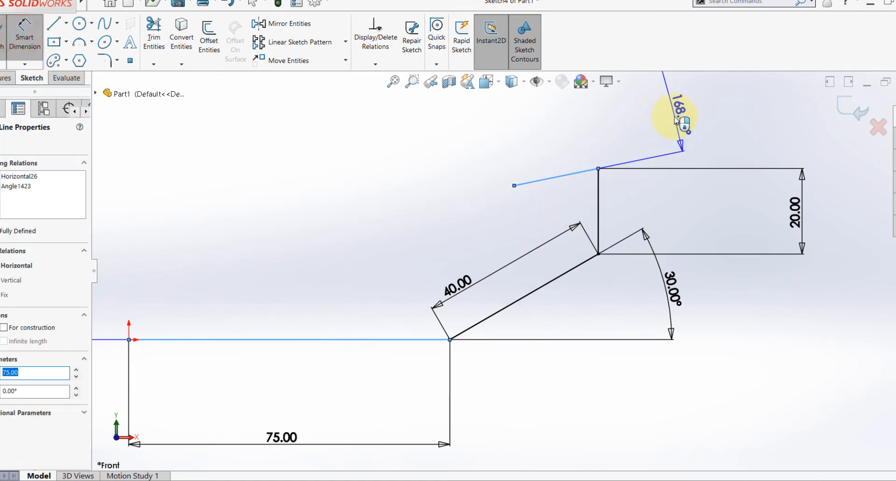
{"action": "scroll", "coordinate": [461, 196], "scroll_direction": "up", "scroll_amount": 3}
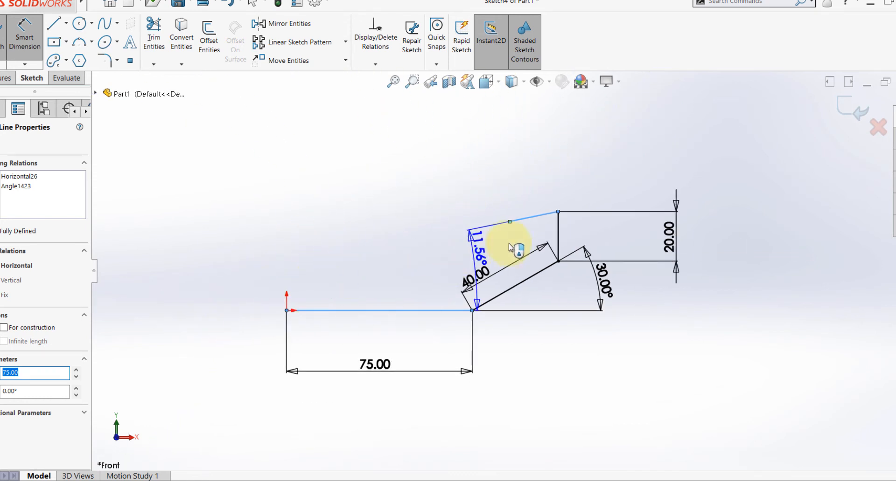
{"action": "left_click", "coordinate": [402, 283]}
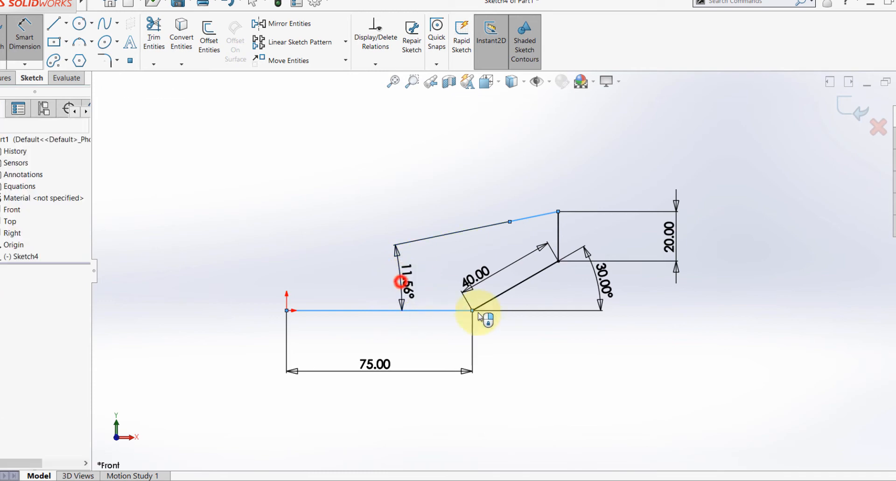
{"action": "key", "text": "Return"}
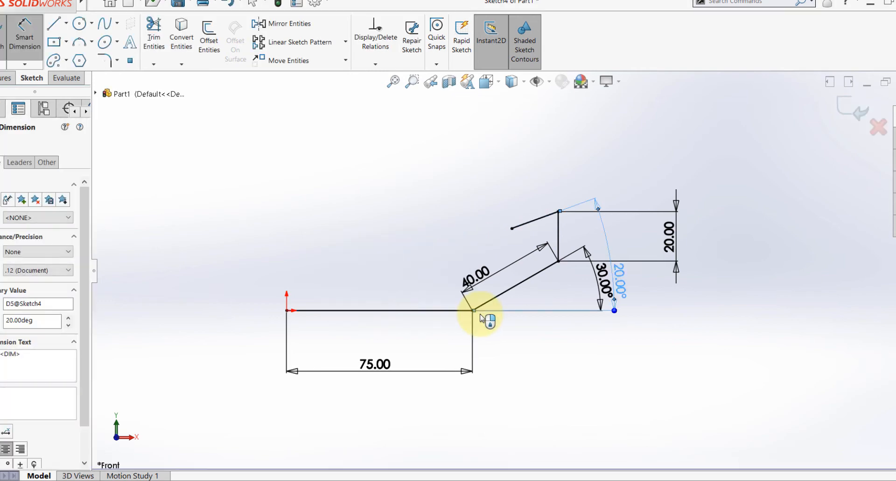
{"action": "key", "text": "Escape"}
{"action": "left_click_drag", "start_coordinate": [621, 281], "coordinate": [437, 283]}
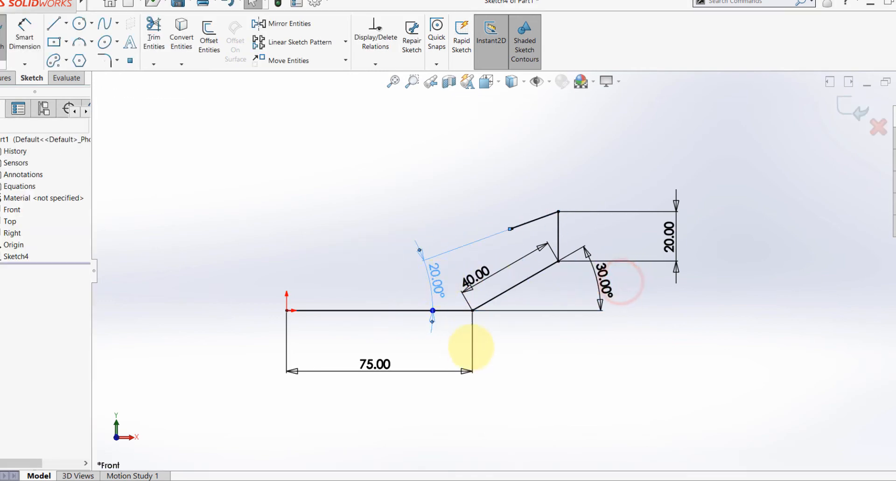
Step: Sketch a line about 27 mm long rising to the left from the upper slanted line's free endpoint
{"action": "scroll", "coordinate": [509, 233], "scroll_direction": "down", "scroll_amount": 3}
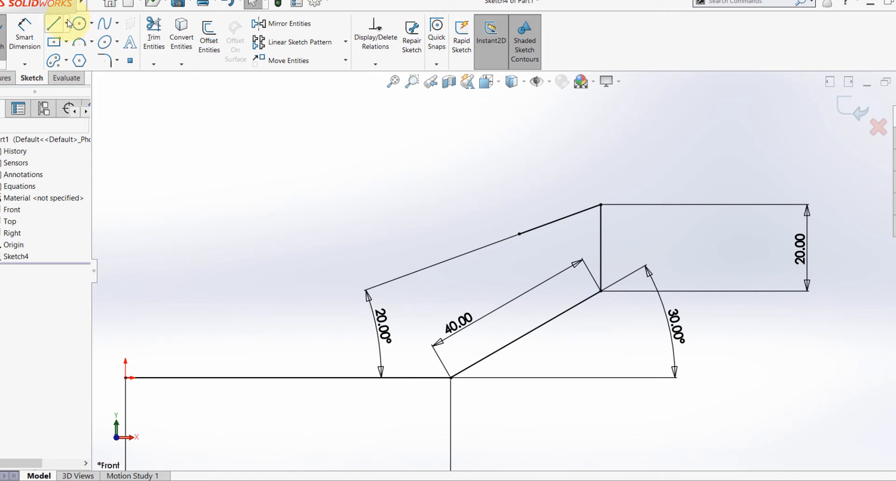
{"action": "left_click", "coordinate": [53, 23]}
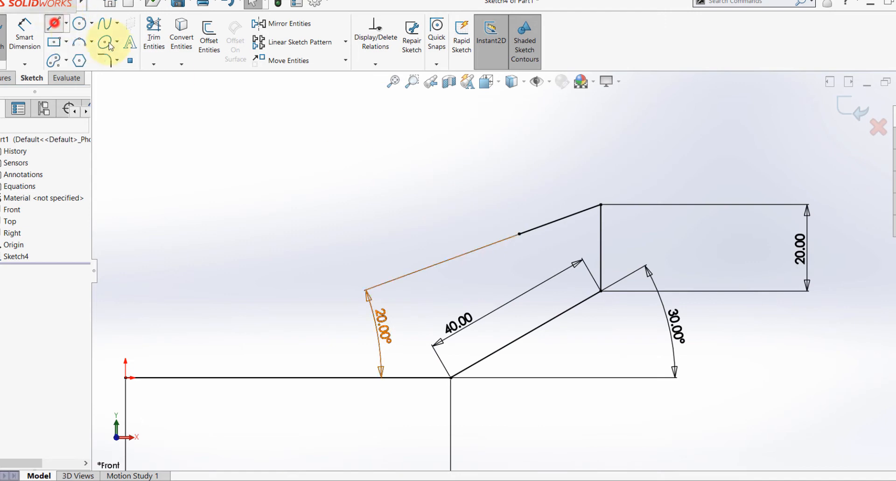
{"action": "left_click", "coordinate": [518, 234]}
{"action": "left_click", "coordinate": [409, 197]}
{"action": "key", "text": "Escape"}
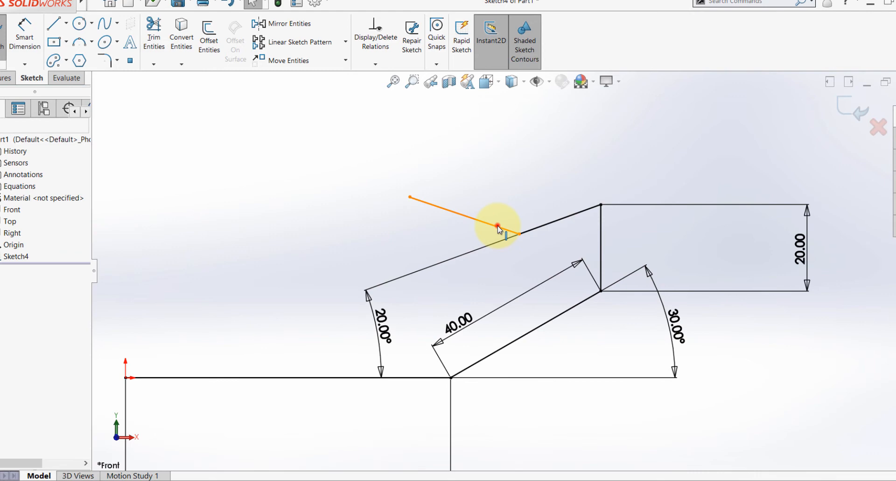
Step: Make the line rising to the left equal in length to the adjoining upper slanted line
{"action": "left_click", "coordinate": [497, 227]}
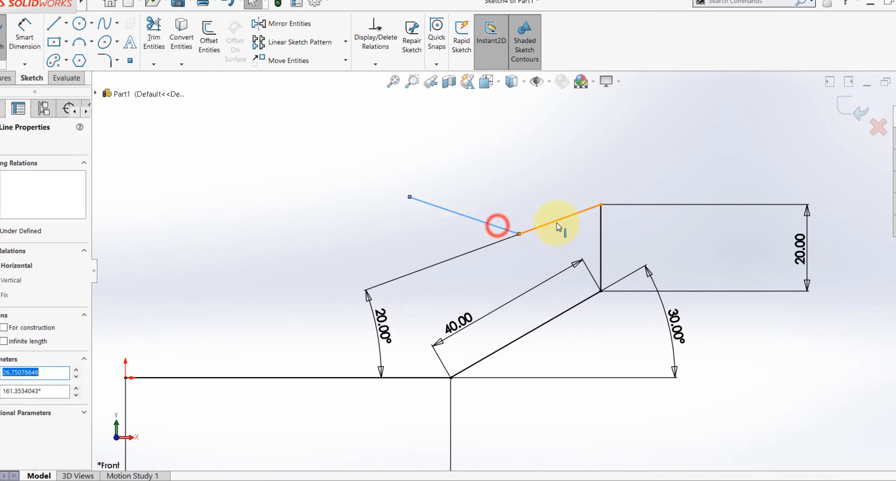
{"action": "left_click", "coordinate": [555, 221], "text": "ctrl"}
{"action": "left_click", "coordinate": [659, 185]}
{"action": "left_click", "coordinate": [578, 139]}
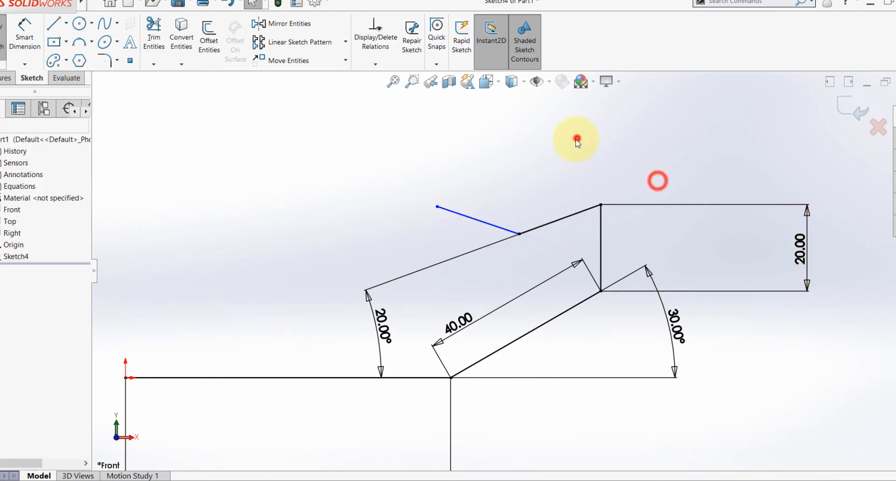
Step: Dimension the angle between the line rising to the left and the base line to 20° and move the dimension closer to the profile
{"action": "key", "text": "z"}
{"action": "left_click", "coordinate": [24, 33]}
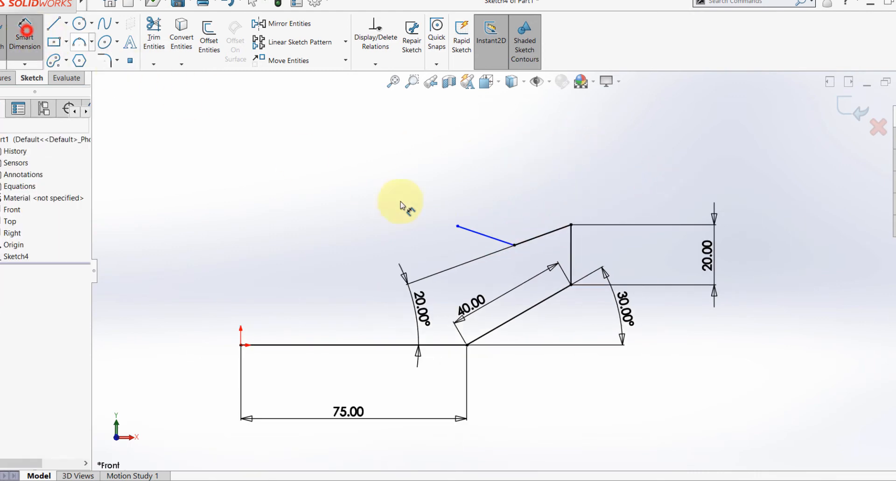
{"action": "left_click", "coordinate": [473, 232]}
{"action": "left_click", "coordinate": [356, 344]}
{"action": "left_click", "coordinate": [360, 315]}
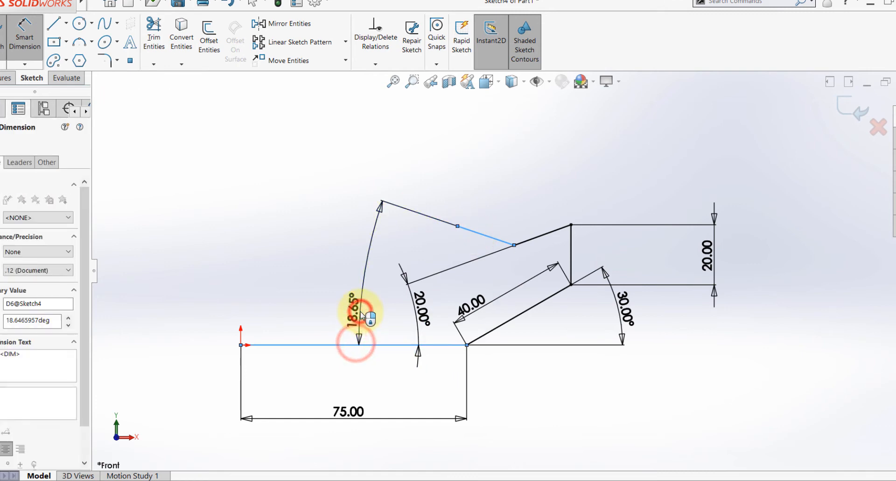
{"action": "type", "text": "20"}
{"action": "key", "text": "Return"}
{"action": "left_click", "coordinate": [289, 229]}
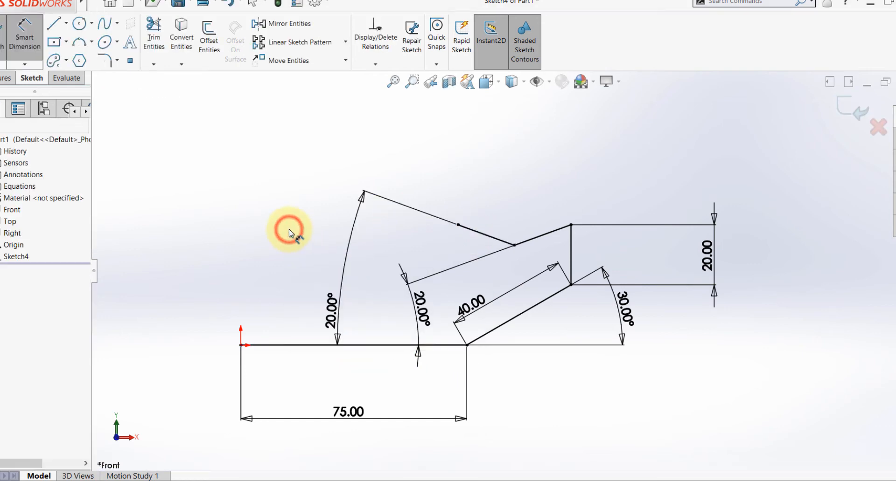
{"action": "key", "text": "Escape"}
{"action": "left_click_drag", "start_coordinate": [333, 312], "coordinate": [454, 332]}
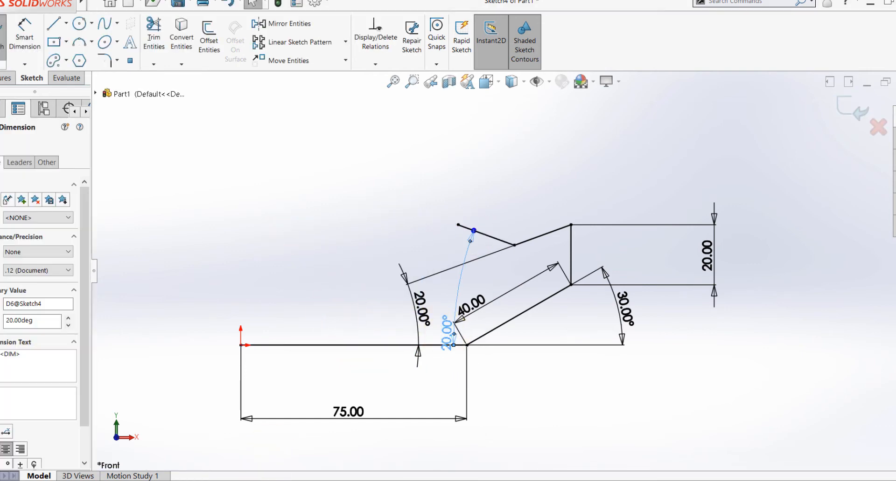
Step: Check the next edge in the reference drawing and sketch a horizontal line leftward from the open upper end of the profile
{"action": "left_click", "coordinate": [257, 480]}
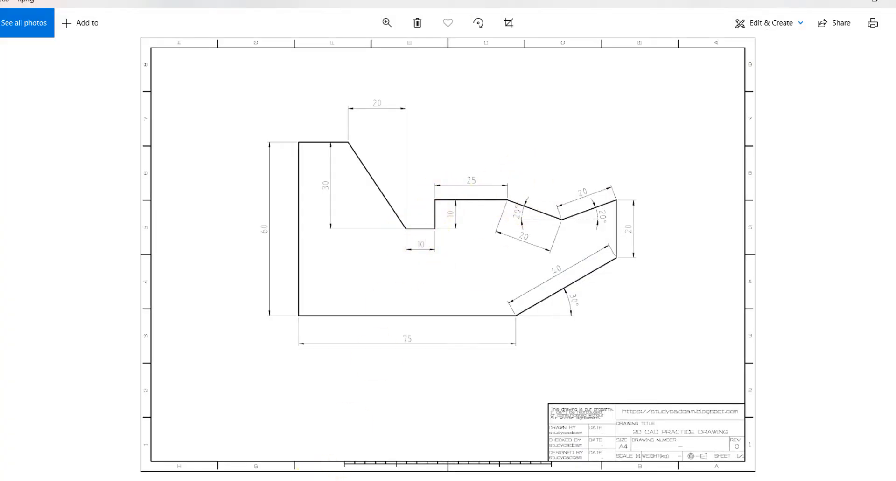
{"action": "left_click", "coordinate": [257, 480]}
{"action": "left_click", "coordinate": [54, 24]}
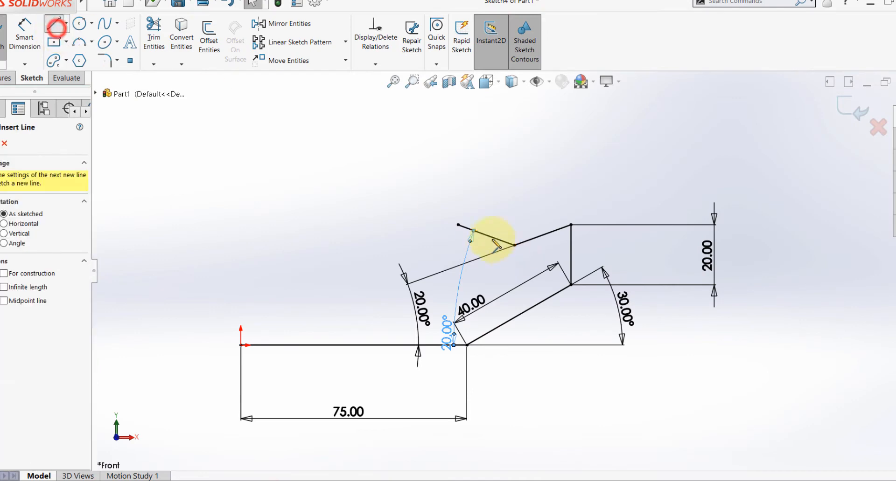
{"action": "left_click", "coordinate": [514, 245]}
{"action": "left_click", "coordinate": [379, 226]}
{"action": "key", "text": "Escape"}
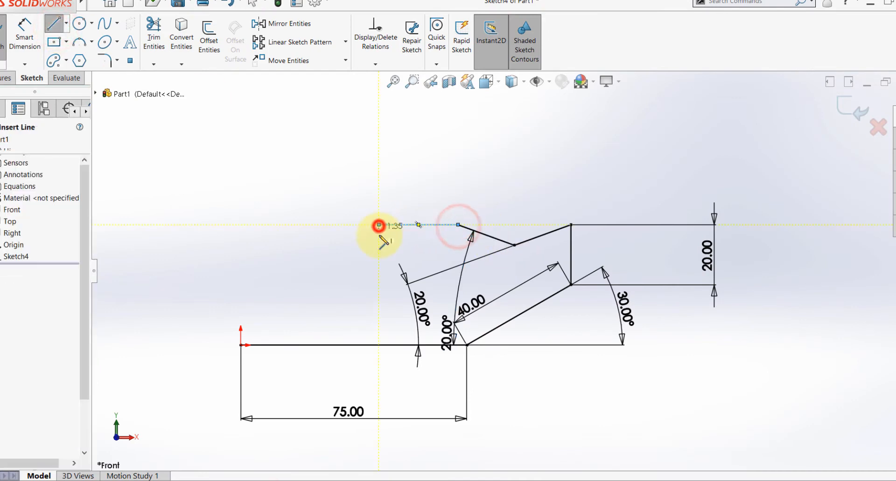
Step: Dimension the upper horizontal line's length to 25 mm
{"action": "left_click", "coordinate": [24, 26]}
{"action": "left_click", "coordinate": [24, 28]}
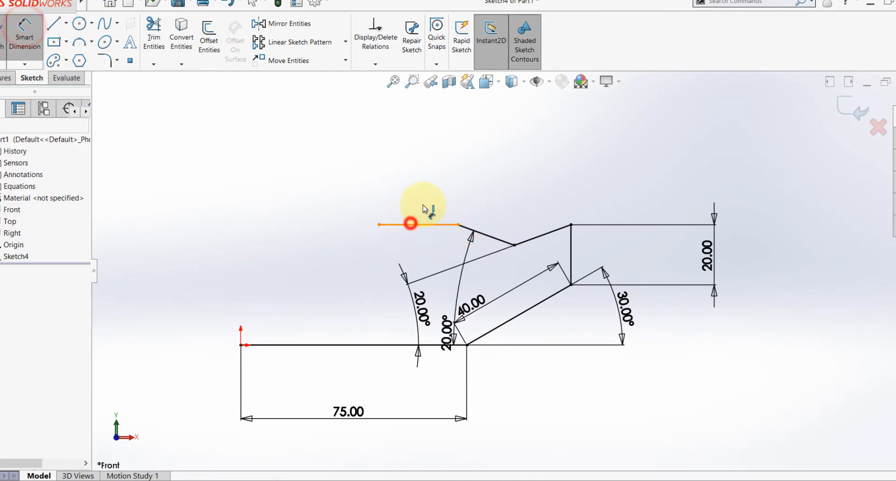
{"action": "left_click", "coordinate": [410, 224]}
{"action": "left_click", "coordinate": [422, 200]}
{"action": "type", "text": "25"}
{"action": "key", "text": "Return"}
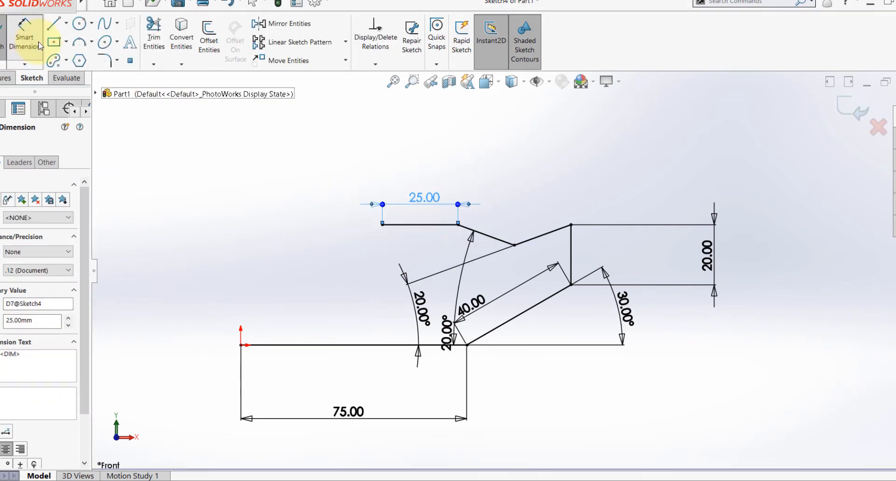
Step: Sketch a vertical line about 8 mm long downward from the left end of the 25 mm horizontal line
{"action": "left_click", "coordinate": [55, 23]}
{"action": "left_click", "coordinate": [383, 224]}
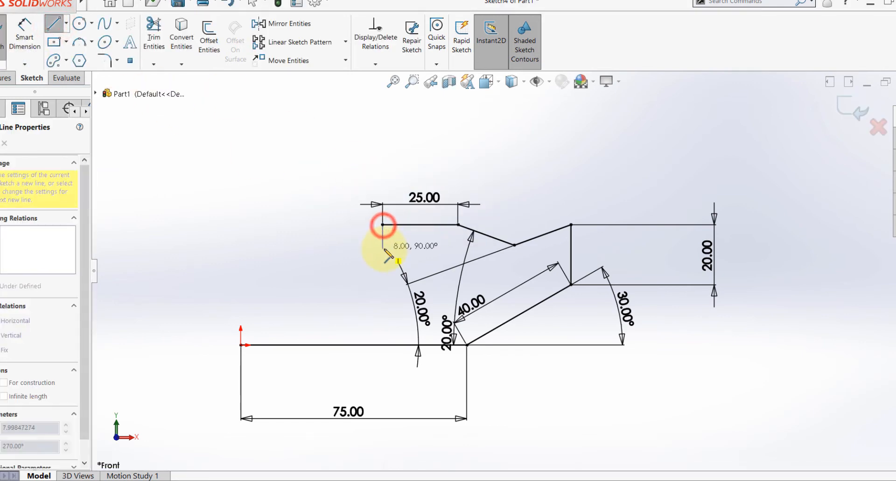
{"action": "left_click", "coordinate": [382, 249]}
{"action": "key", "text": "Escape"}
Step: Dimension the length of the new vertical line to 10 mm
{"action": "left_click", "coordinate": [28, 27]}
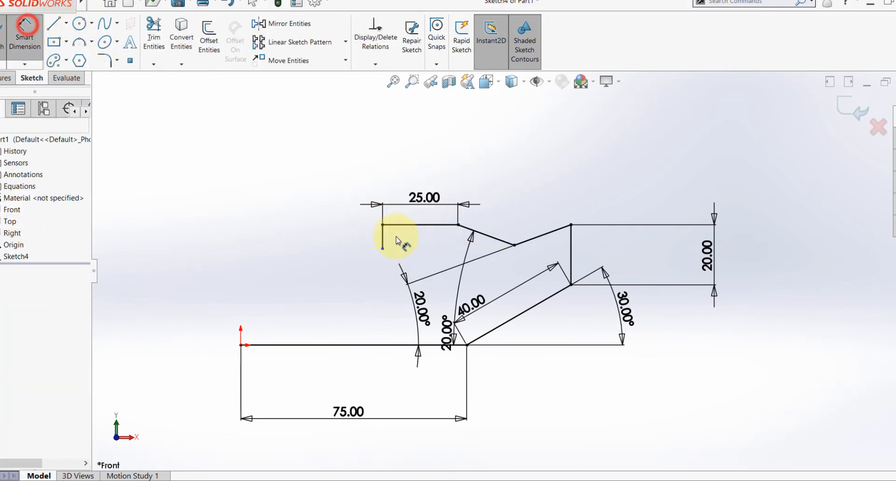
{"action": "left_click", "coordinate": [383, 238]}
{"action": "left_click", "coordinate": [333, 154]}
{"action": "type", "text": "10"}
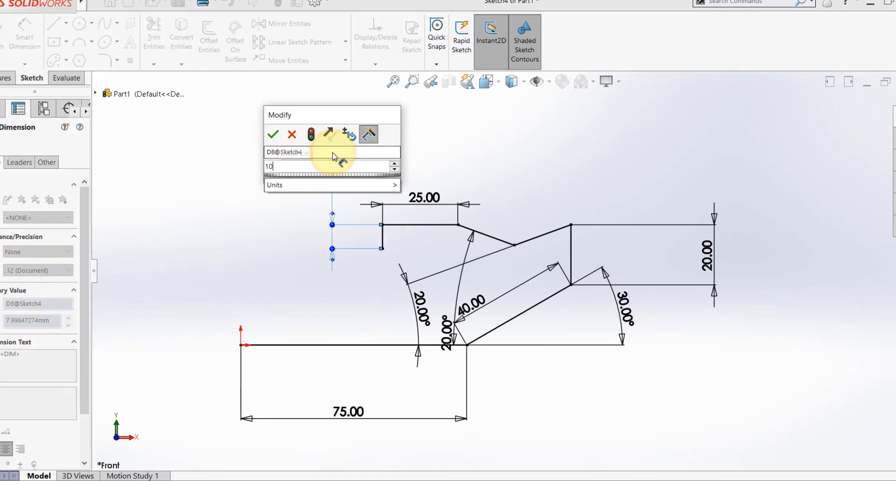
{"action": "key", "text": "Return"}
{"action": "key", "text": "Escape"}
Step: Sketch a short horizontal line leftward from the lower end of the 10 mm vertical line
{"action": "left_click", "coordinate": [55, 22]}
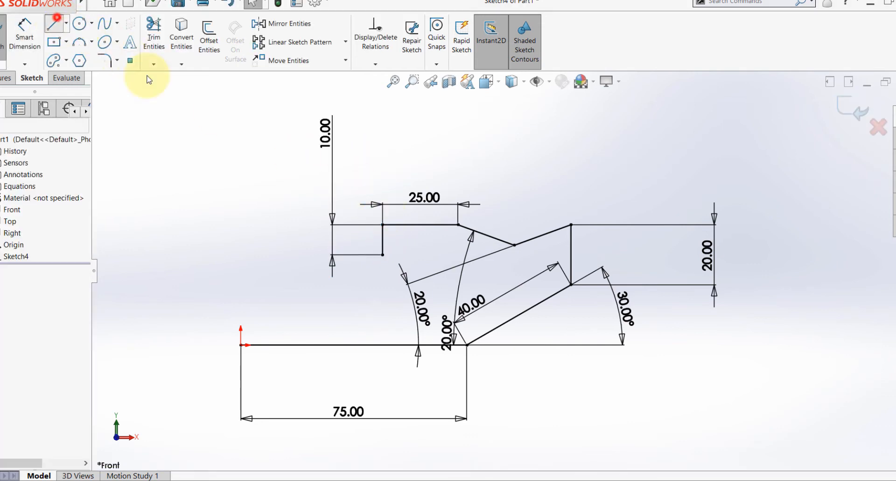
{"action": "left_click", "coordinate": [382, 255]}
{"action": "left_click", "coordinate": [345, 255]}
{"action": "key", "text": "Escape"}
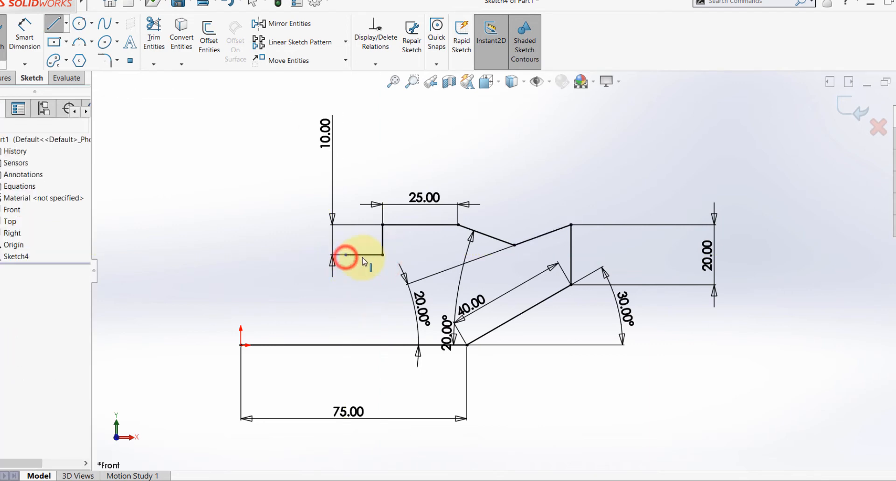
Step: Make the short horizontal line equal in length to the 10 mm vertical line and move the 10 mm dimension to that line's right side
{"action": "left_click", "coordinate": [362, 256]}
{"action": "left_click", "coordinate": [382, 240], "text": "ctrl"}
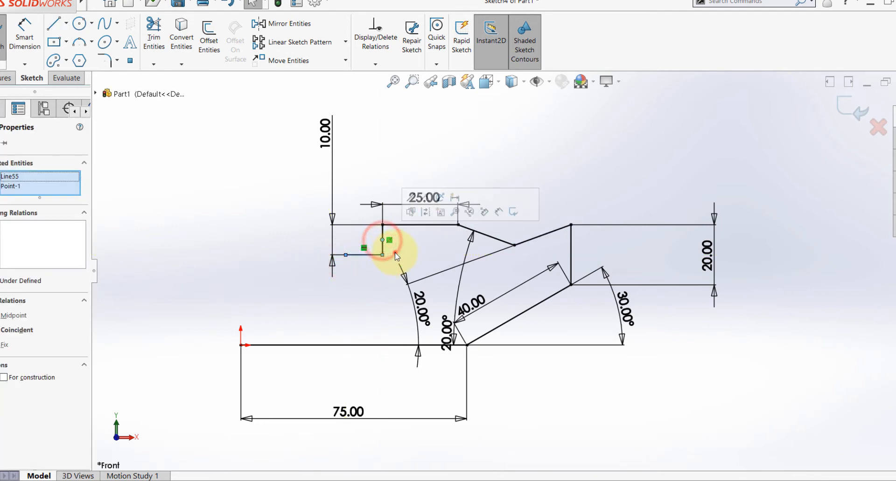
{"action": "left_click", "coordinate": [395, 252]}
{"action": "left_click", "coordinate": [383, 244]}
{"action": "left_click", "coordinate": [367, 255], "text": "ctrl"}
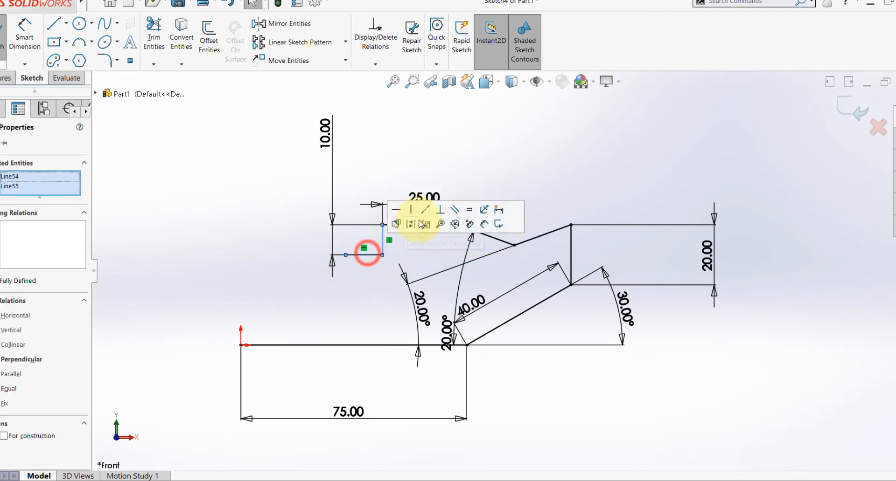
{"action": "left_click", "coordinate": [467, 213]}
{"action": "left_click", "coordinate": [364, 276]}
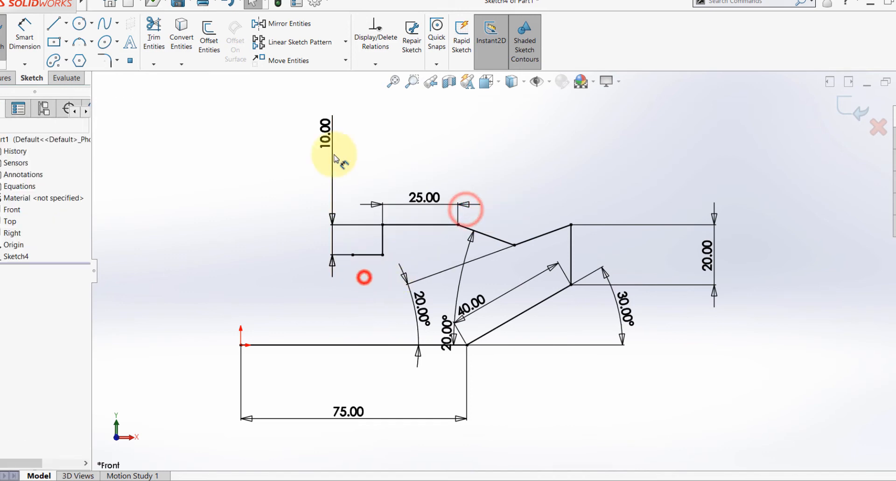
{"action": "left_click_drag", "start_coordinate": [326, 140], "coordinate": [411, 160]}
Step: Check the reference drawing and sketch a slanted line about 56 mm long up and leftward from the short horizontal line's open end
{"action": "left_click", "coordinate": [232, 480]}
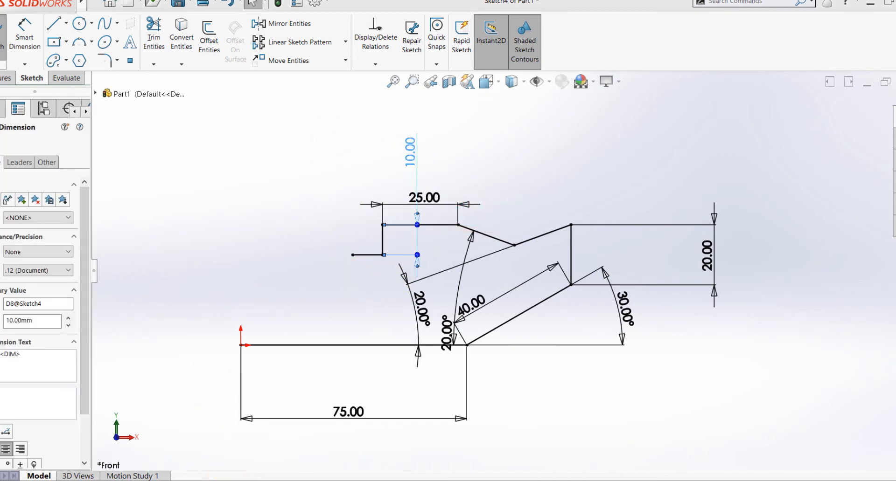
{"action": "left_click", "coordinate": [232, 480]}
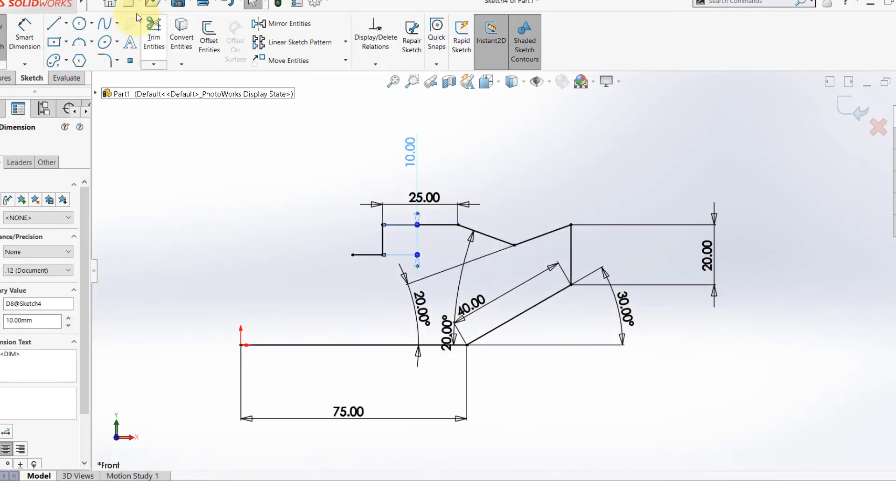
{"action": "left_click", "coordinate": [53, 25]}
{"action": "left_click", "coordinate": [353, 255]}
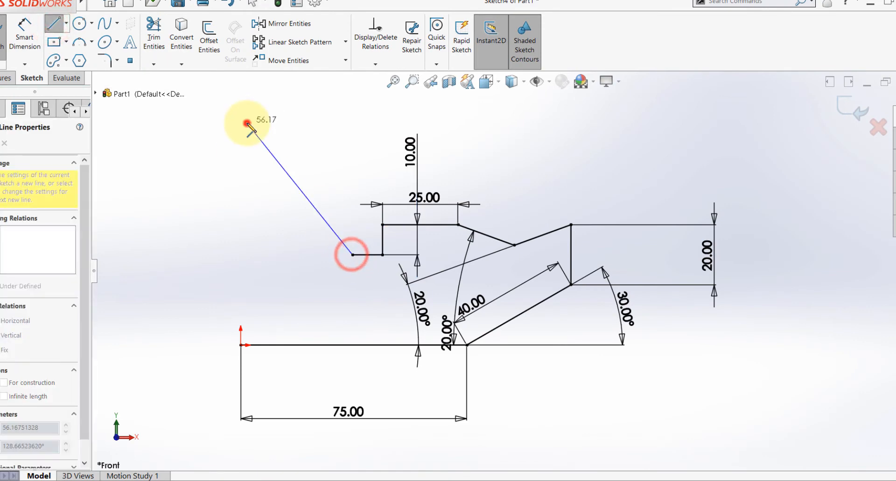
{"action": "left_click", "coordinate": [246, 124]}
{"action": "key", "text": "Escape"}
{"action": "left_click", "coordinate": [258, 479]}
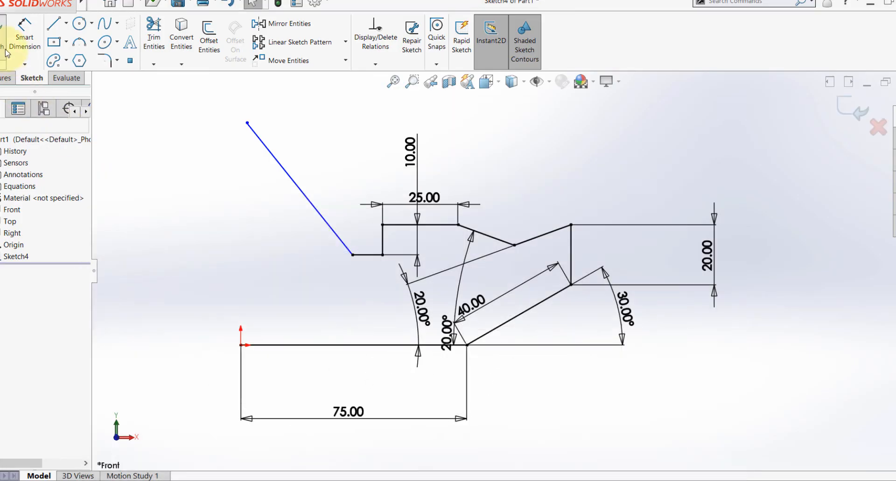
Step: Dimension the horizontal distance between the slanted line's endpoints to 20 mm
{"action": "left_click", "coordinate": [23, 30]}
{"action": "left_click", "coordinate": [352, 255]}
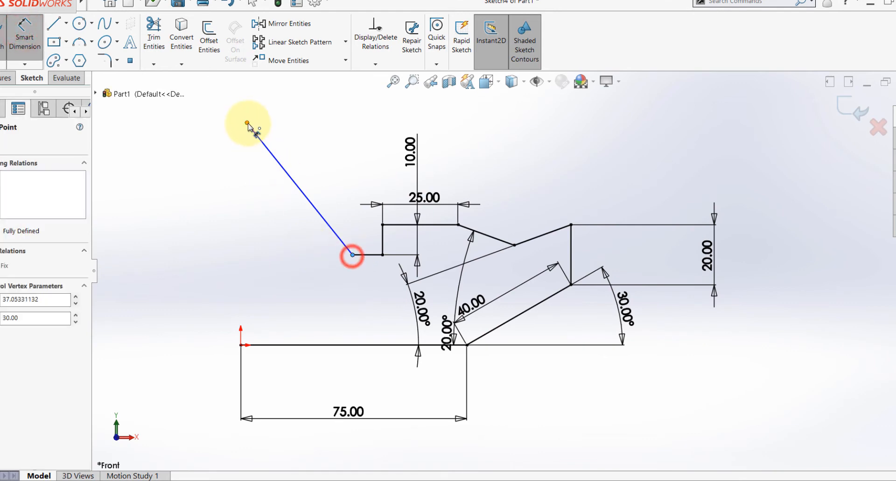
{"action": "left_click", "coordinate": [247, 123]}
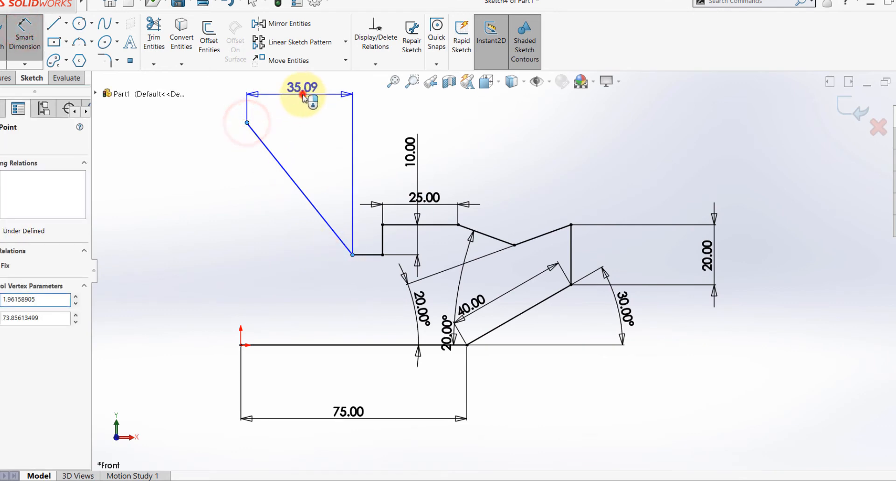
{"action": "left_click", "coordinate": [304, 102]}
{"action": "type", "text": "20"}
{"action": "key", "text": "Return"}
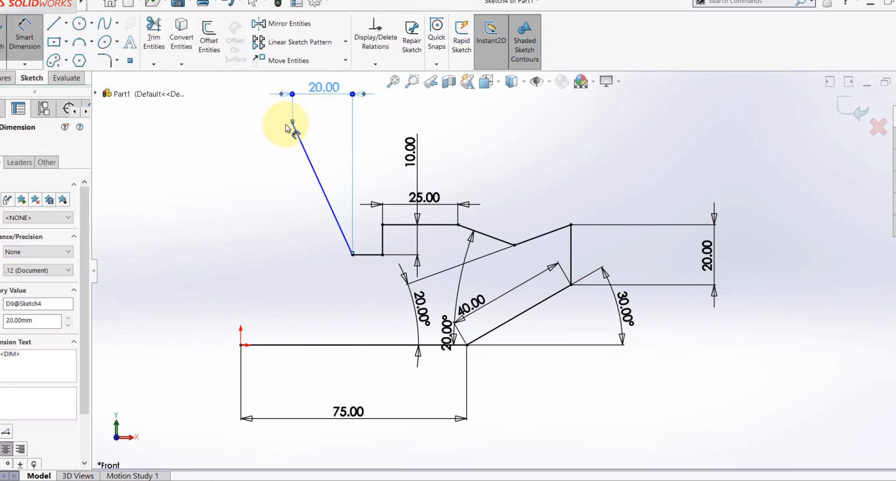
Step: Dimension the vertical height of the slanted line to 30 mm, placing the dimension to its left
{"action": "left_click", "coordinate": [293, 123]}
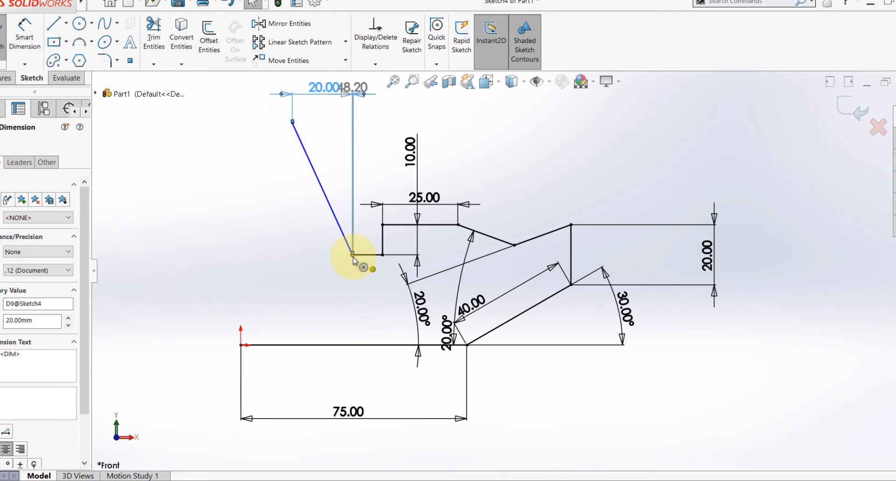
{"action": "key", "text": "Escape"}
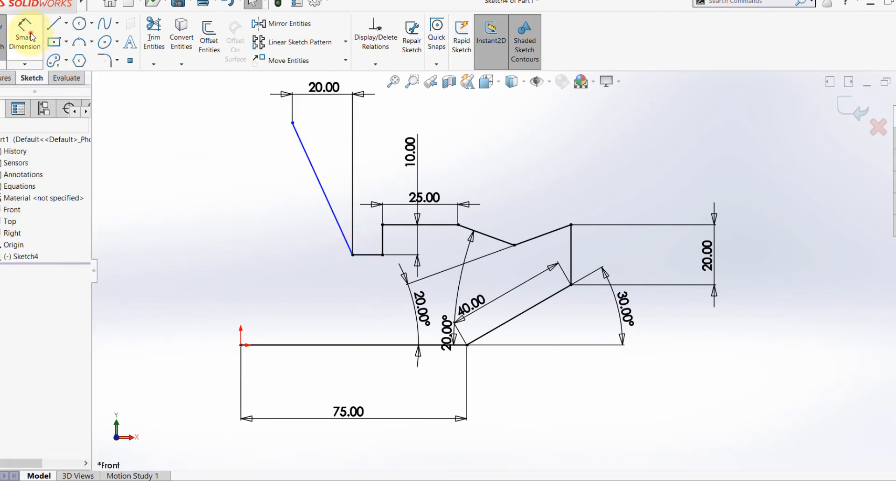
{"action": "left_click", "coordinate": [28, 33]}
{"action": "left_click", "coordinate": [319, 178]}
{"action": "left_click", "coordinate": [226, 187]}
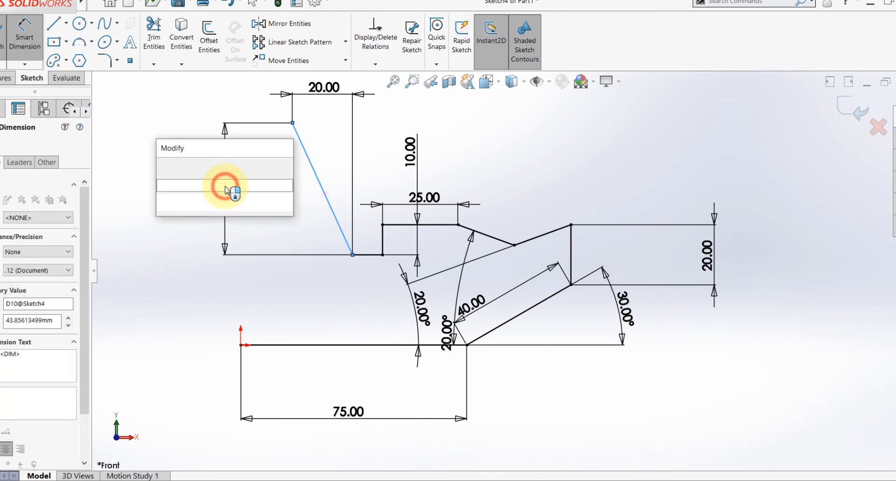
{"action": "type", "text": "30"}
{"action": "key", "text": "Return"}
{"action": "key", "text": "Escape"}
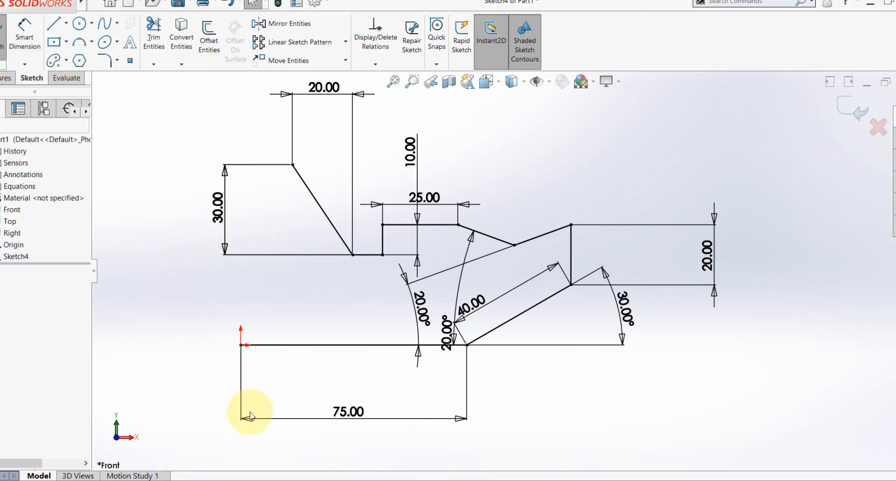
Step: Check the reference drawing, then close the profile with a vertical line about 67 mm long up from the origin and a line to the slanted line's upper end
{"action": "key", "text": "alt+Tab"}
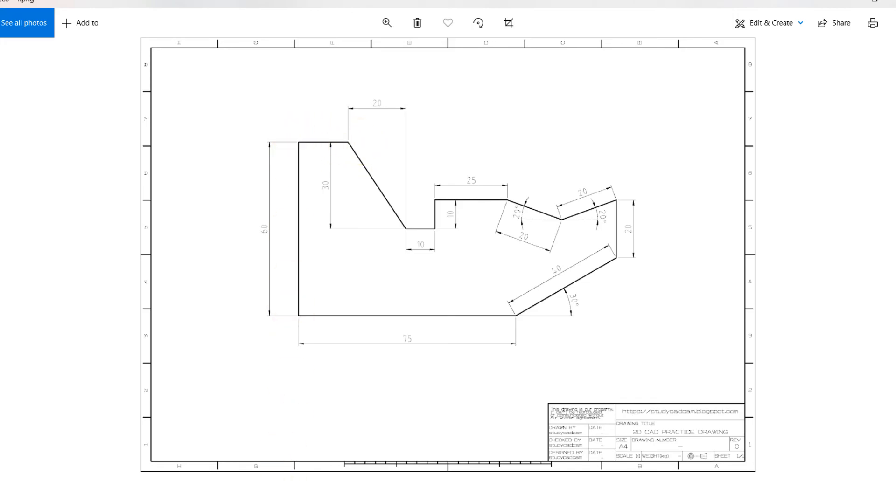
{"action": "key", "text": "alt+Tab"}
{"action": "left_click", "coordinate": [54, 24]}
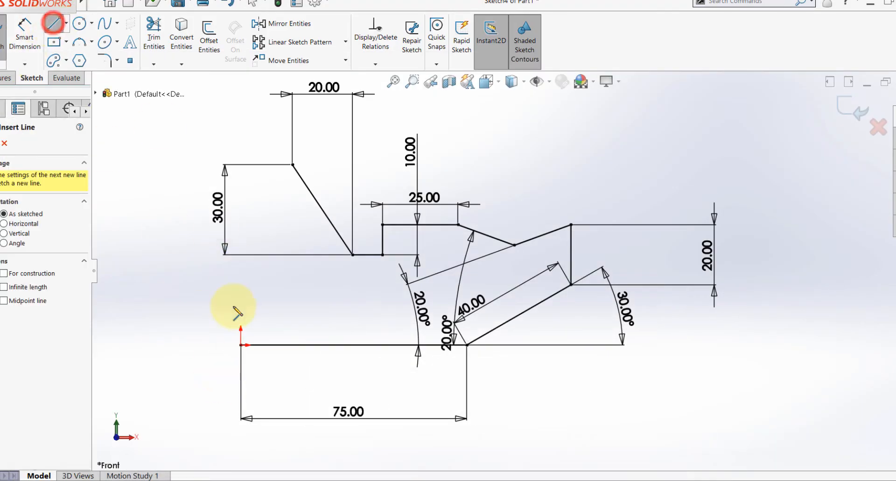
{"action": "left_click", "coordinate": [241, 346]}
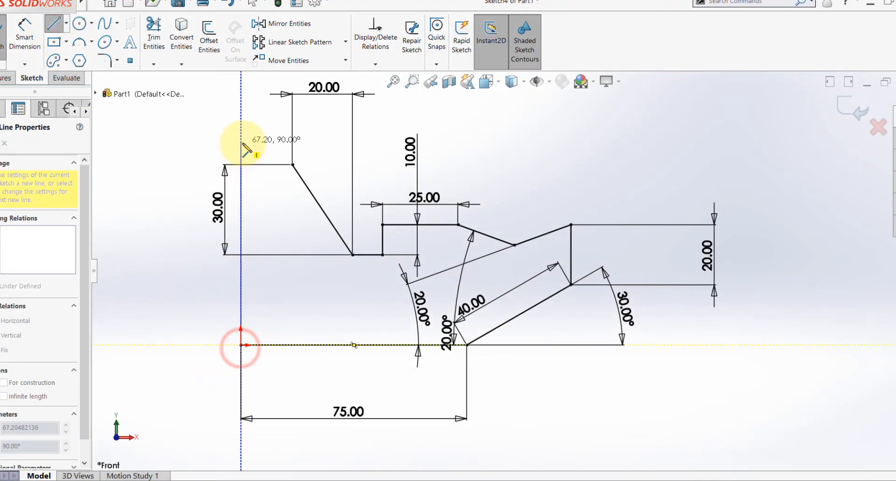
{"action": "left_click", "coordinate": [241, 143]}
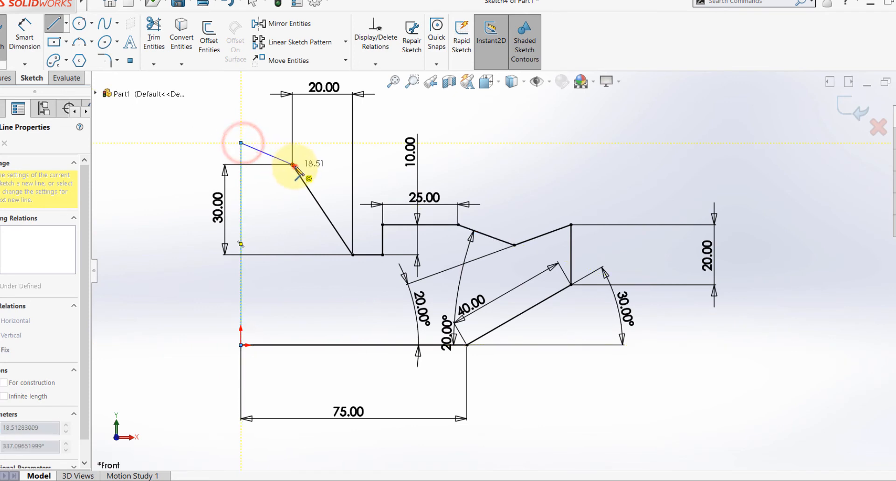
{"action": "left_click", "coordinate": [293, 164]}
{"action": "key", "text": "Escape"}
Step: Make the closing line at the profile's upper left horizontal
{"action": "left_click", "coordinate": [261, 150]}
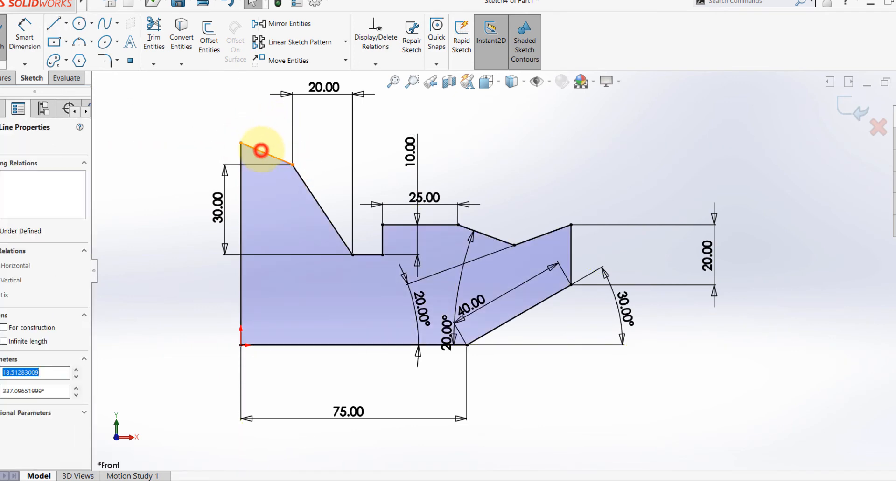
{"action": "left_click", "coordinate": [293, 110]}
{"action": "left_click", "coordinate": [221, 113]}
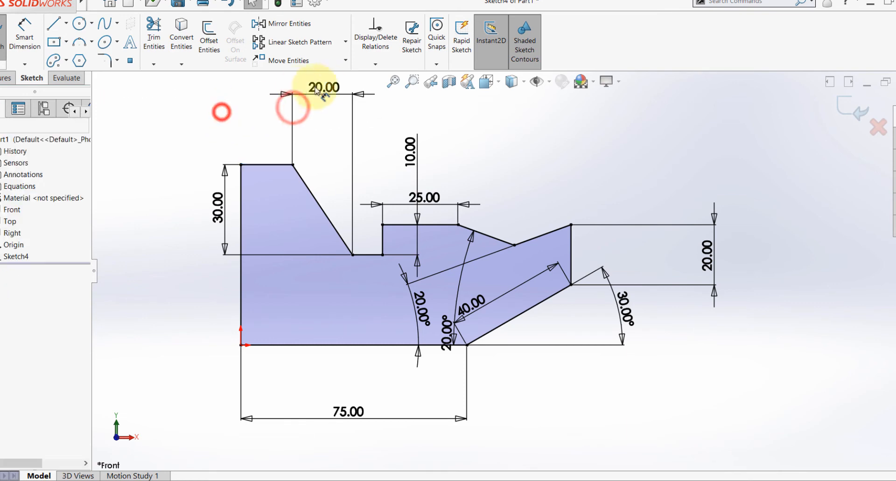
Step: Delete all lines and dimensions of the finished profile to clear the sketch
{"action": "left_click", "coordinate": [394, 82]}
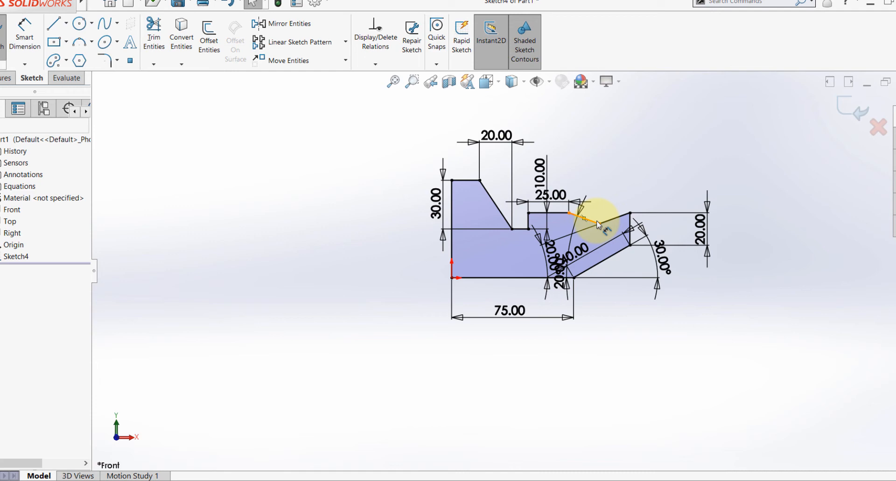
{"action": "key", "text": "ctrl+a"}
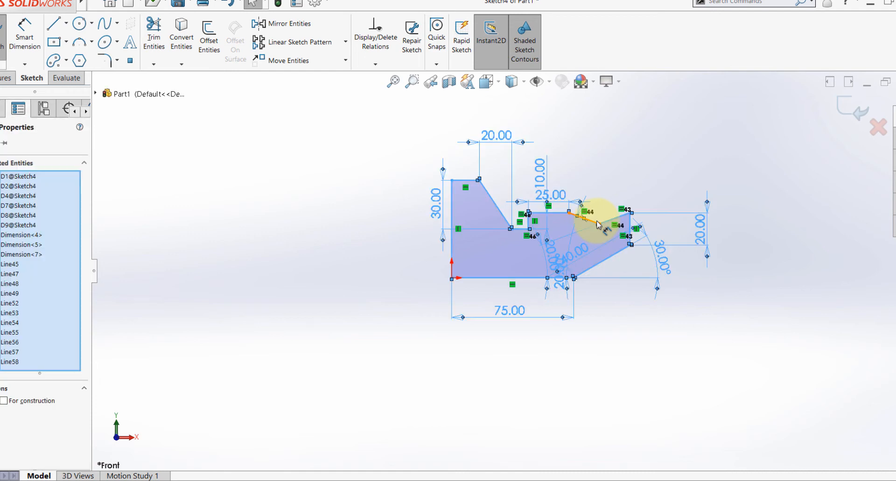
{"action": "key", "text": "Delete"}
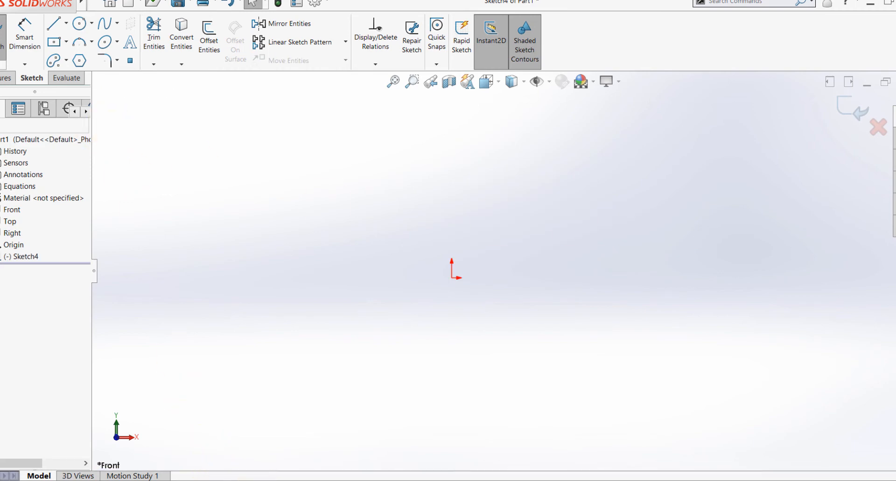
Step: Check the reference drawing, then sketch a rough open chain from the origin: a horizontal line about 144 mm long, a vertical line and two slanted lines
{"action": "key", "text": "alt+Tab"}
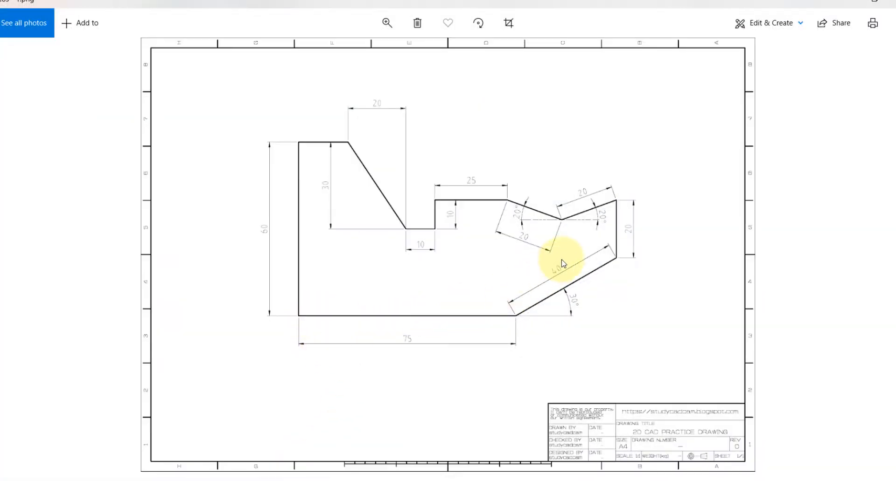
{"action": "mouse_move", "coordinate": [275, 480]}
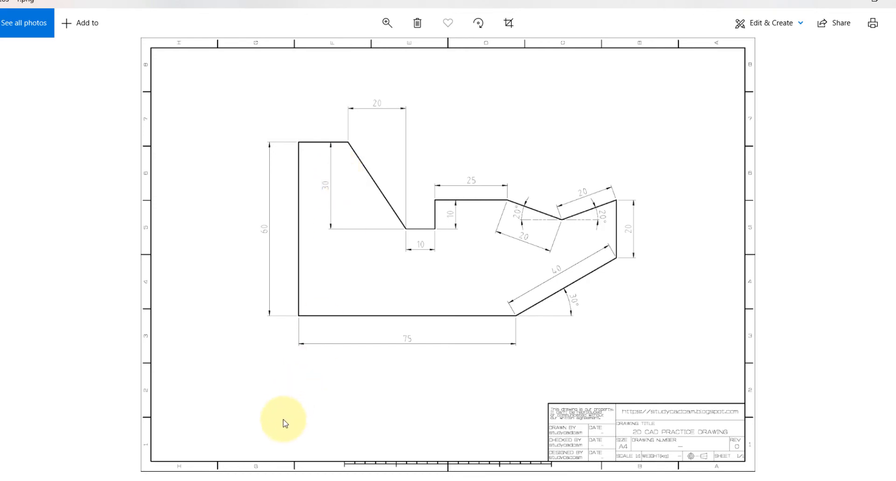
{"action": "left_click", "coordinate": [283, 478]}
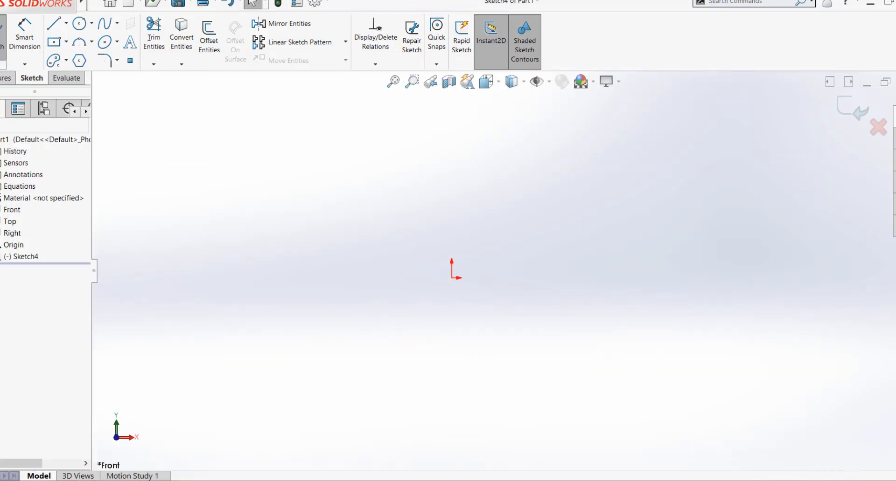
{"action": "left_click", "coordinate": [53, 25]}
{"action": "left_click", "coordinate": [451, 278]}
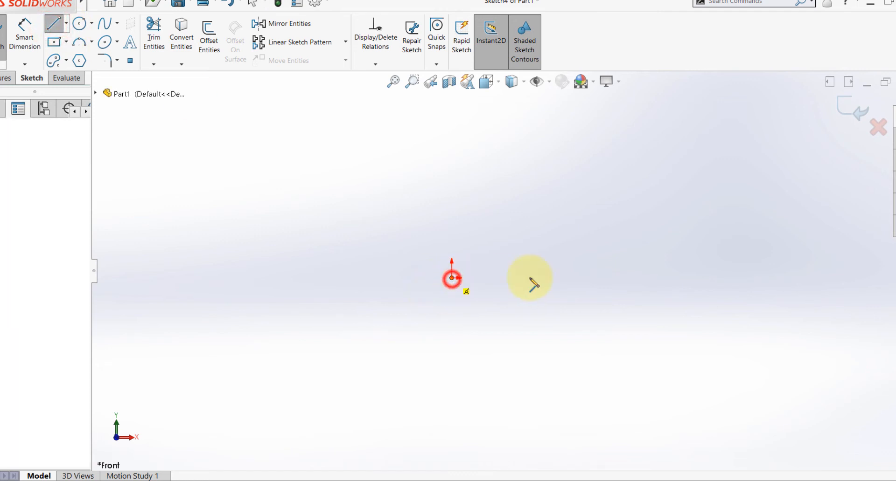
{"action": "left_click", "coordinate": [685, 278]}
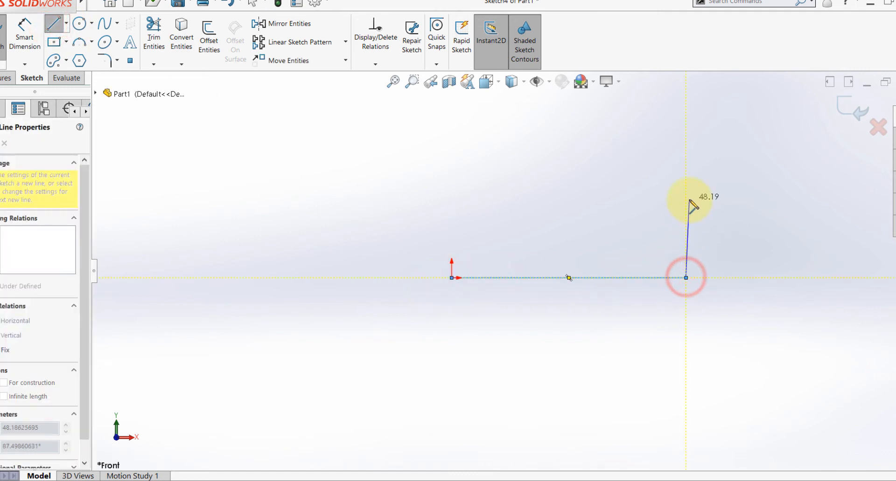
{"action": "left_click", "coordinate": [685, 165]}
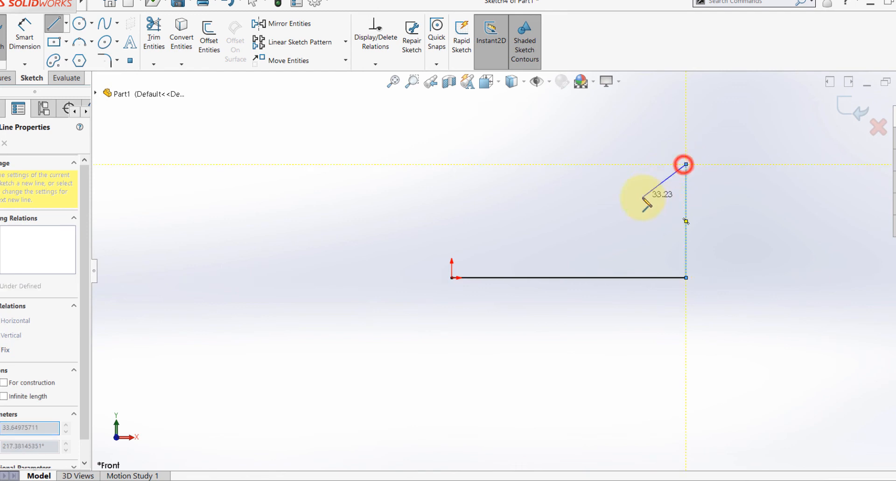
{"action": "left_click", "coordinate": [643, 197]}
{"action": "left_click", "coordinate": [579, 164]}
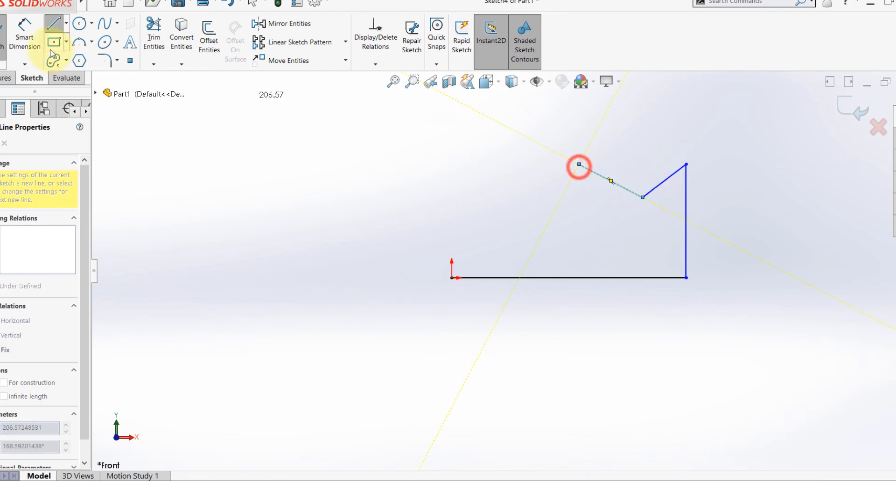
{"action": "left_click", "coordinate": [53, 22]}
Step: Dimension the horizontal base line without changing its length, then delete all lines and the dimension
{"action": "left_click", "coordinate": [27, 34]}
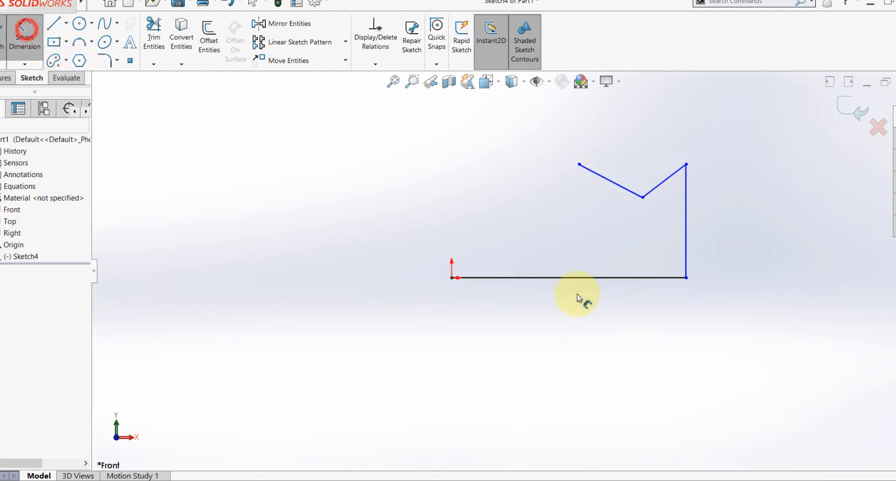
{"action": "left_click", "coordinate": [567, 279]}
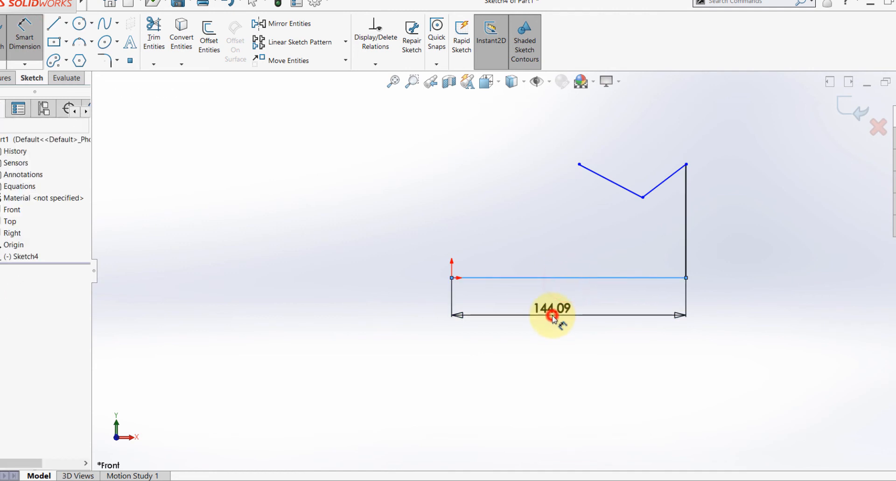
{"action": "left_click", "coordinate": [551, 315]}
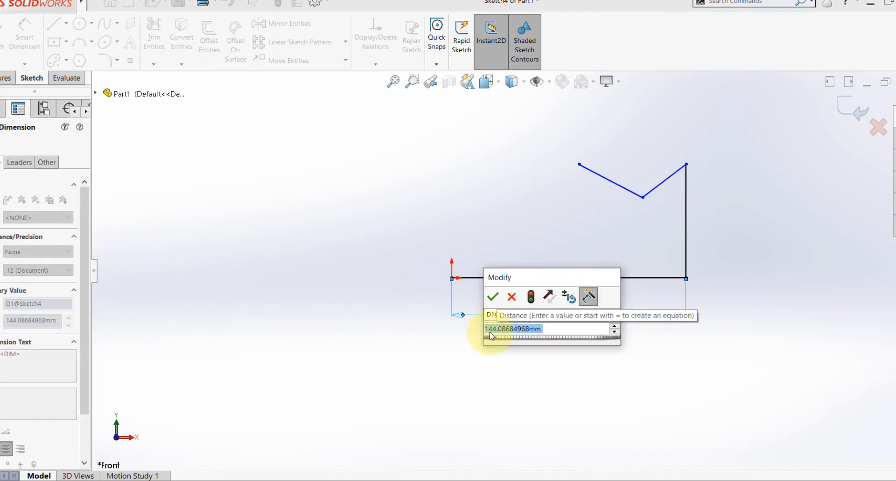
{"action": "left_click", "coordinate": [512, 297]}
{"action": "left_click", "coordinate": [522, 349]}
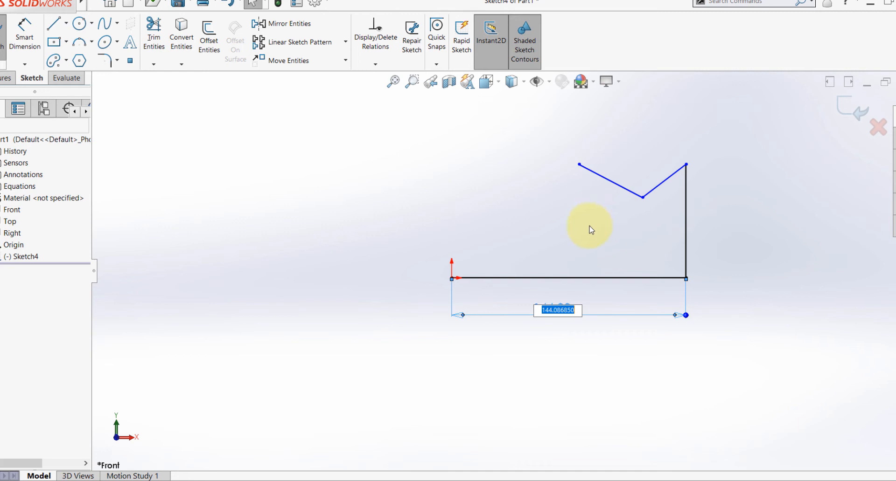
{"action": "left_click", "coordinate": [603, 298]}
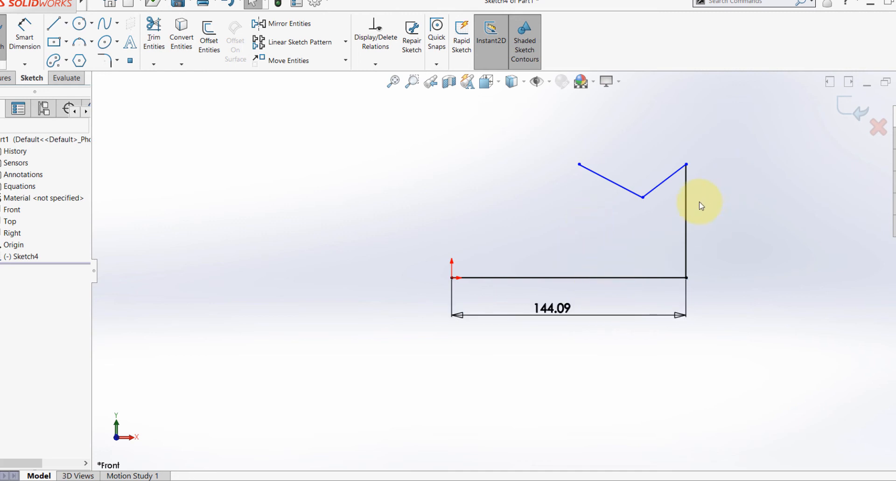
{"action": "key", "text": "ctrl+a"}
{"action": "key", "text": "Delete"}
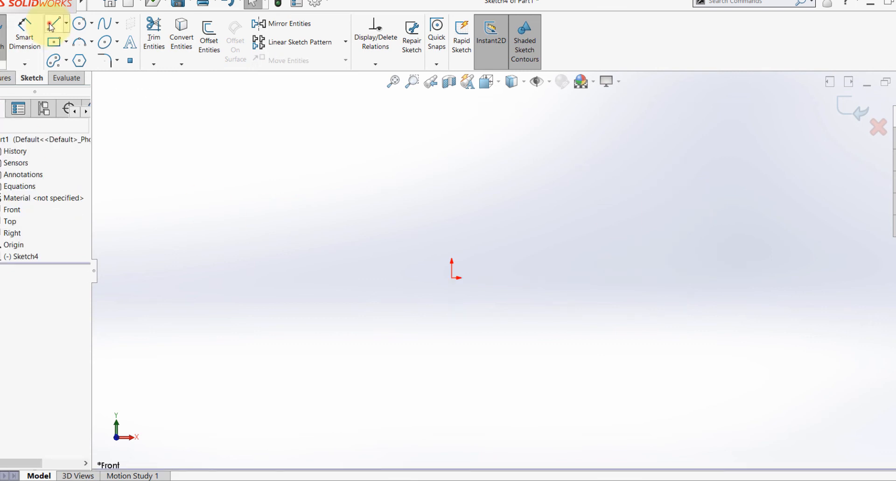
Step: Draw a single horizontal base line about 99 mm long, starting at the origin and running in the positive X direction
{"action": "left_click", "coordinate": [51, 24]}
{"action": "left_click", "coordinate": [452, 278]}
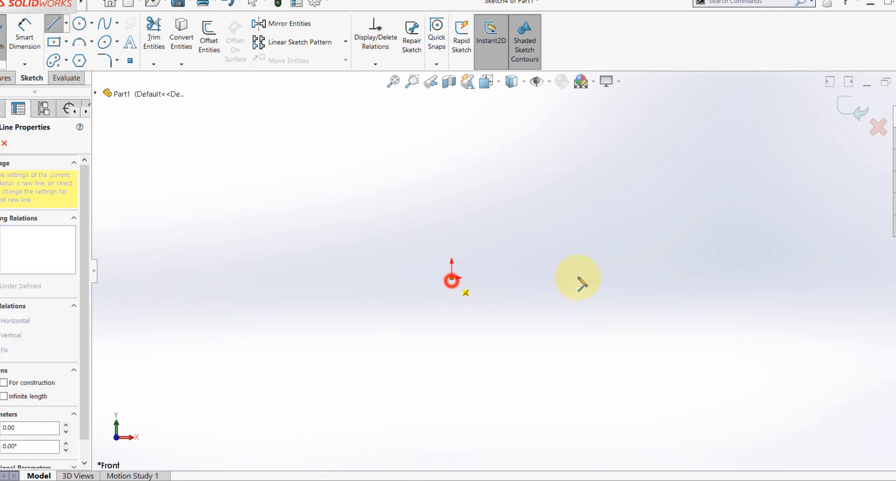
{"action": "left_click", "coordinate": [612, 278]}
{"action": "key", "text": "Escape"}
Step: Dimension the base line's length to 75 mm, placing the dimension below it
{"action": "left_click", "coordinate": [37, 32]}
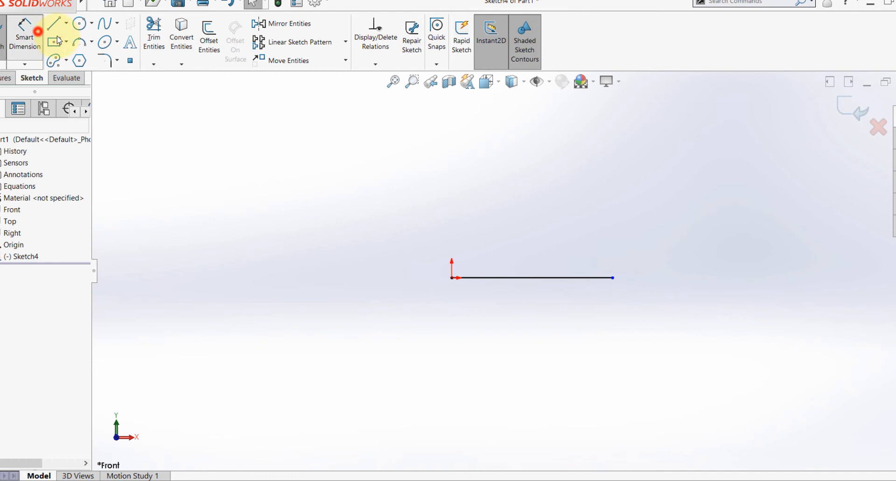
{"action": "left_click", "coordinate": [489, 279]}
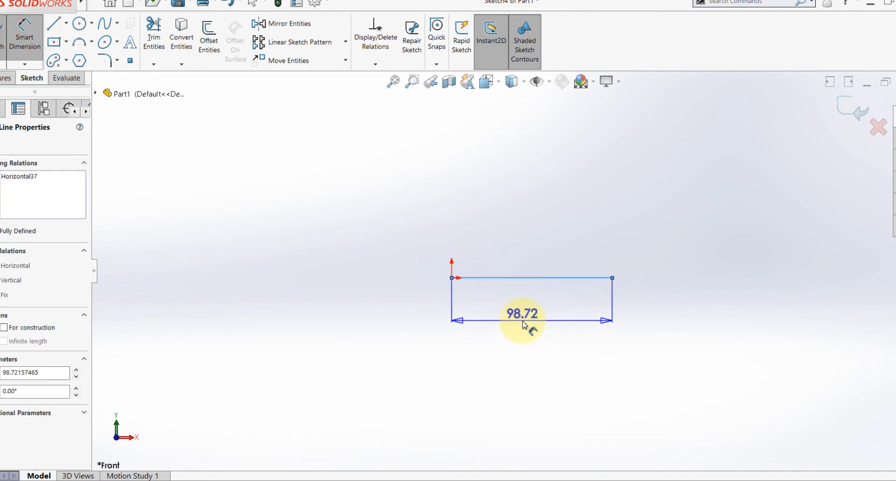
{"action": "left_click", "coordinate": [528, 321]}
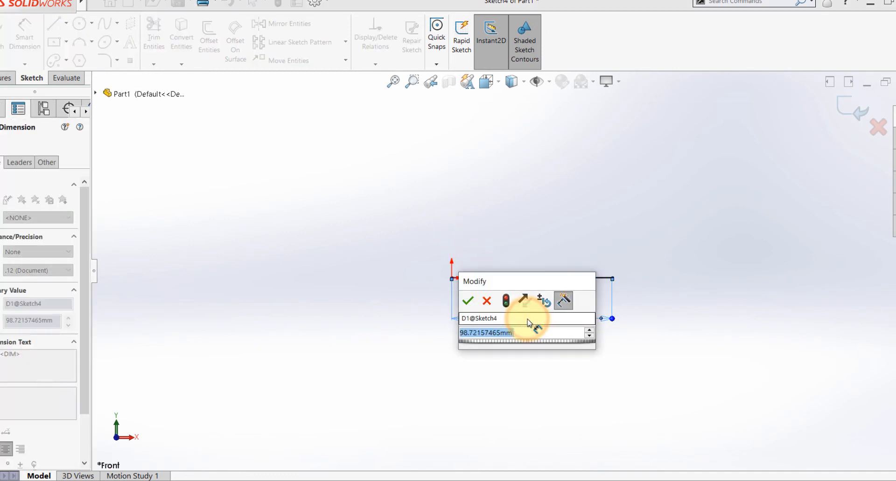
{"action": "type", "text": "75"}
{"action": "key", "text": "Return"}
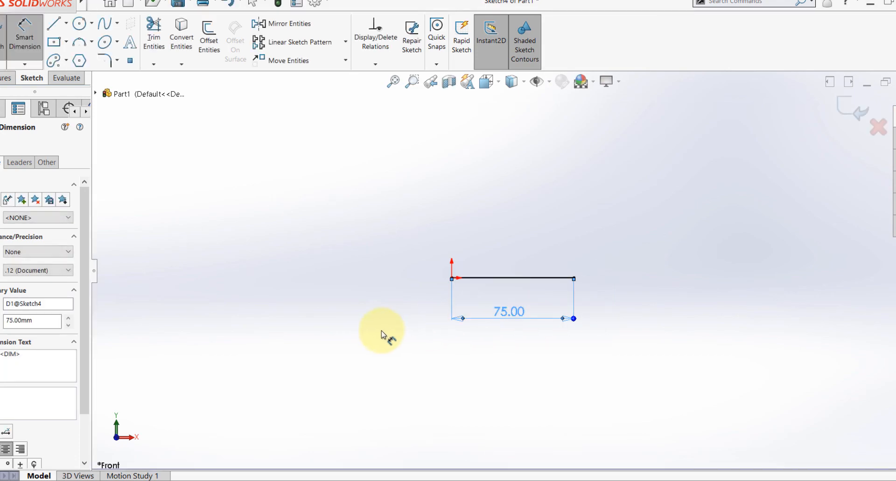
{"action": "left_click", "coordinate": [361, 332]}
Step: Check the reference drawing, then chain a slanted line about 74 mm long from the base line's free end, a vertical line, and two lines forming a V notch
{"action": "left_click", "coordinate": [305, 480]}
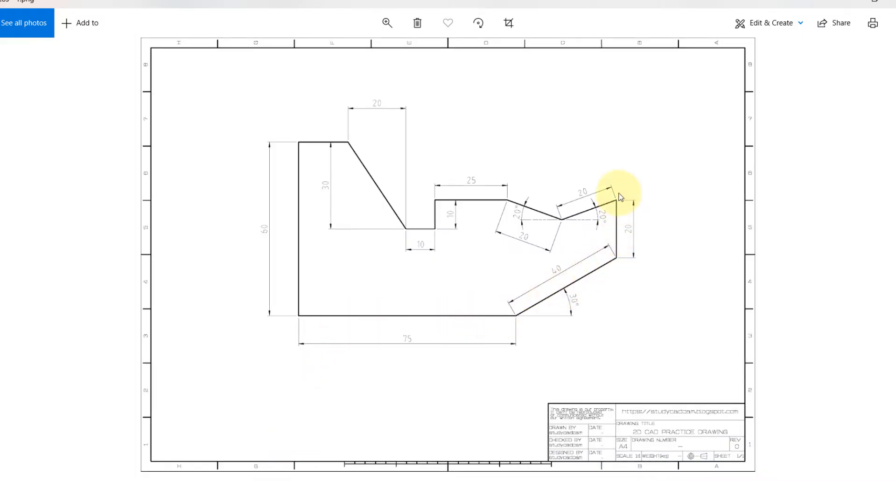
{"action": "left_click", "coordinate": [294, 480]}
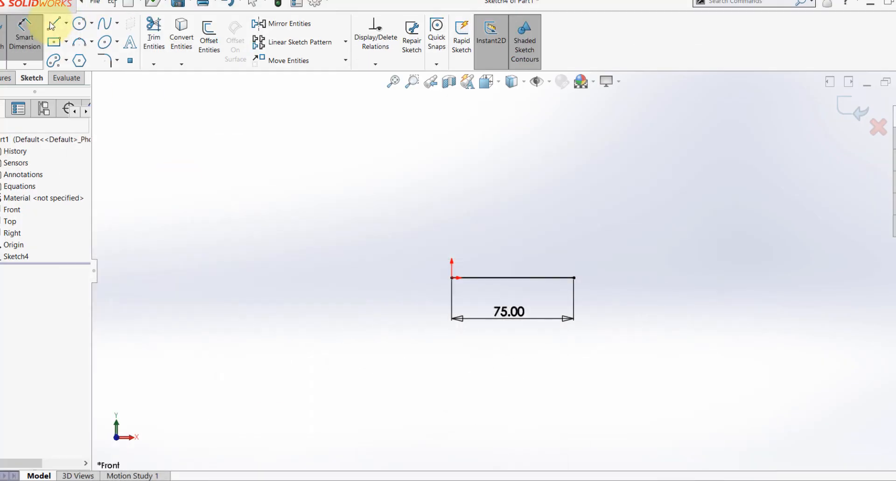
{"action": "left_click", "coordinate": [51, 28]}
{"action": "mouse_move", "coordinate": [574, 278]}
{"action": "left_mouse_down"}
{"action": "mouse_move", "coordinate": [640, 226]}
{"action": "mouse_move", "coordinate": [683, 228]}
{"action": "left_mouse_up"}
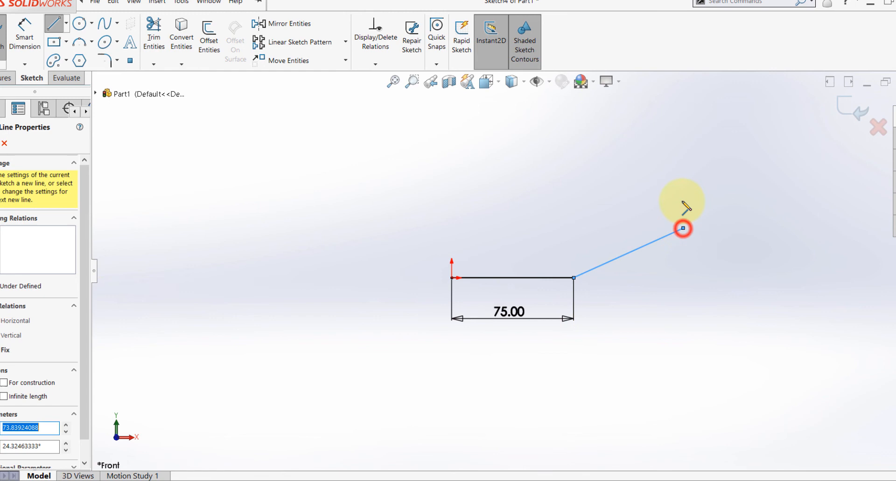
{"action": "left_click", "coordinate": [682, 169]}
{"action": "left_click", "coordinate": [637, 193]}
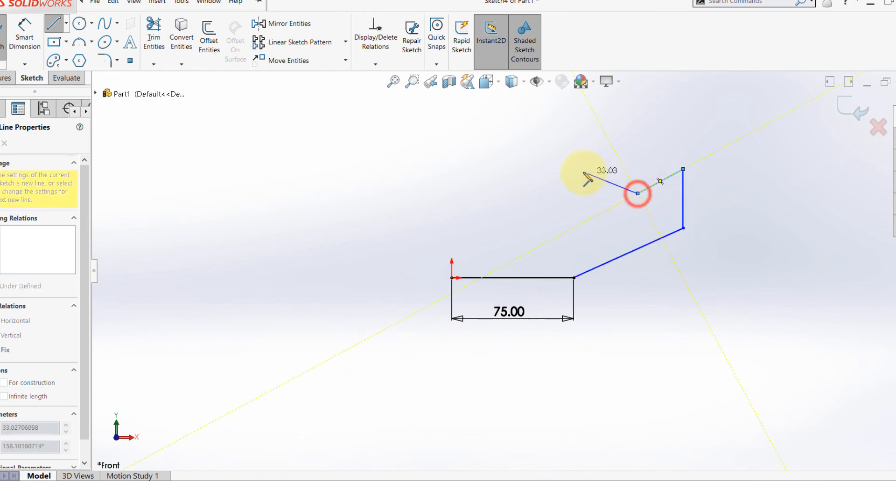
{"action": "left_click", "coordinate": [583, 172]}
Step: Continue the chain with a horizontal line, a small step, a slanted line about 35 mm long and a short horizontal top, then close it at the origin
{"action": "left_click", "coordinate": [526, 172]}
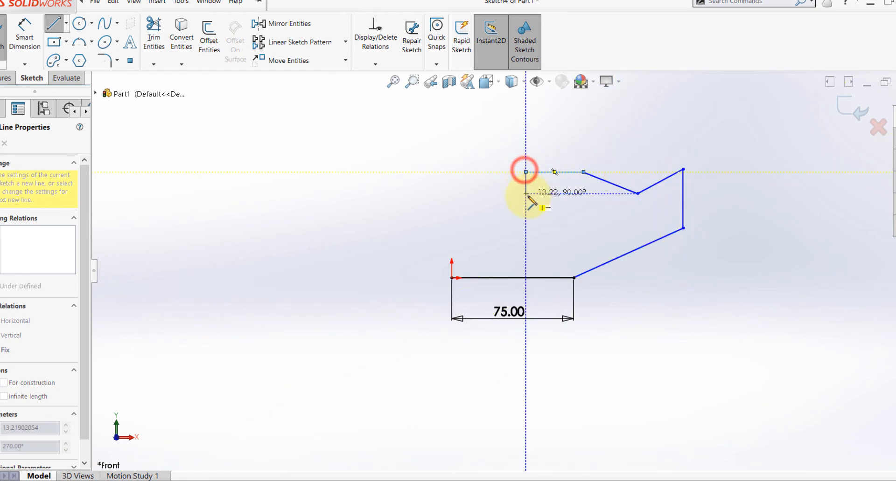
{"action": "left_click", "coordinate": [526, 193]}
{"action": "left_click", "coordinate": [504, 193]}
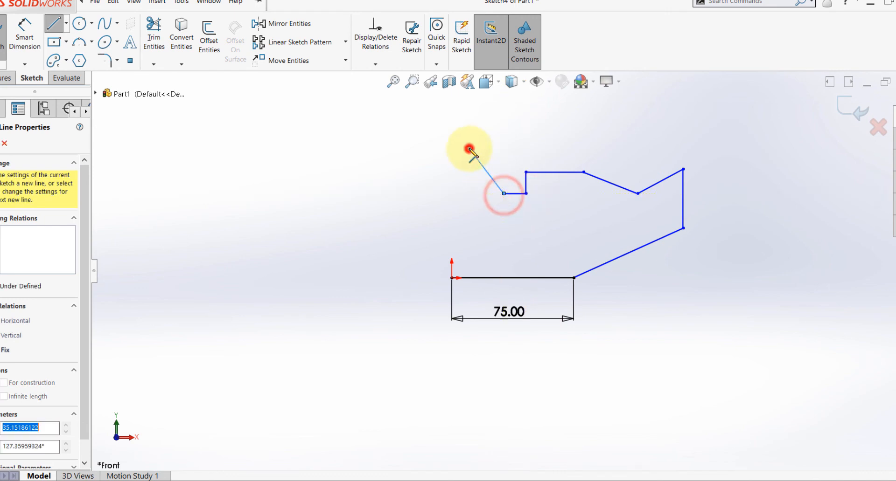
{"action": "left_click", "coordinate": [469, 148]}
{"action": "left_click", "coordinate": [447, 148]}
{"action": "left_click", "coordinate": [452, 278]}
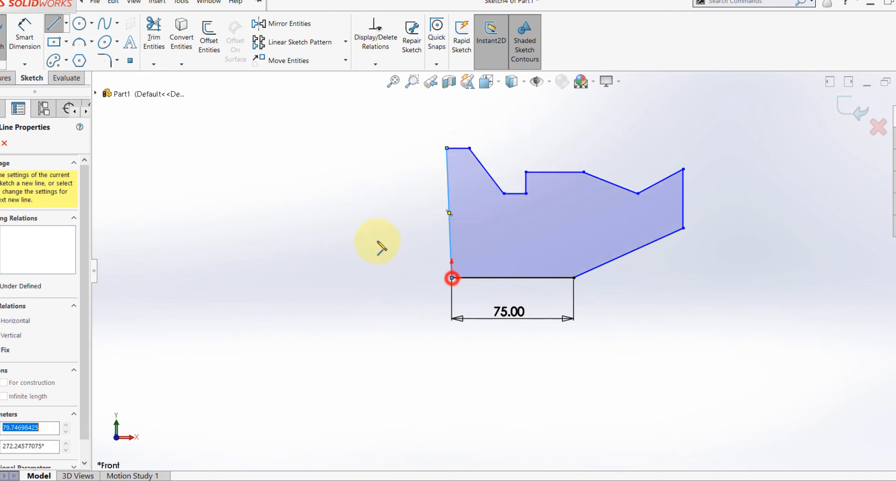
{"action": "key", "text": "Escape"}
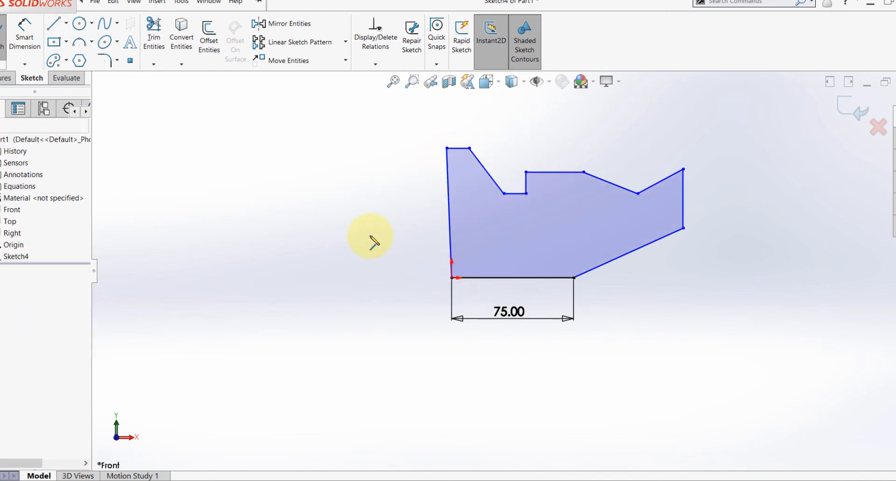
Step: Check the reference drawing, then dimension the lower slanted line's length to 40 mm along its inner side
{"action": "key", "text": "alt+Tab"}
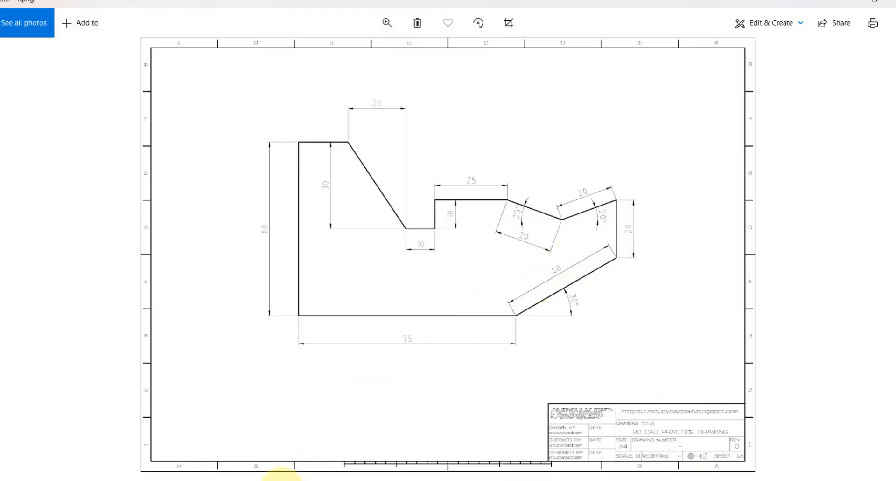
{"action": "key", "text": "alt+Tab"}
{"action": "left_click", "coordinate": [21, 28]}
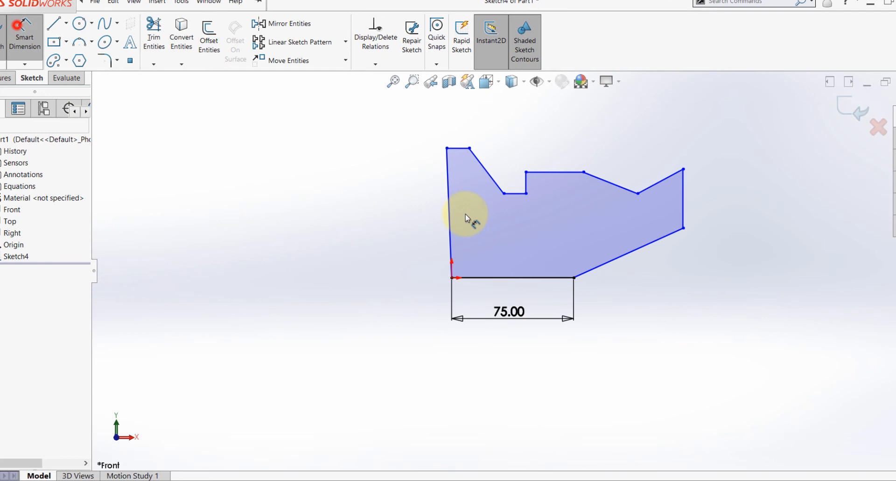
{"action": "left_click", "coordinate": [628, 252]}
{"action": "left_click", "coordinate": [621, 249]}
{"action": "type", "text": "40"}
{"action": "key", "text": "Return"}
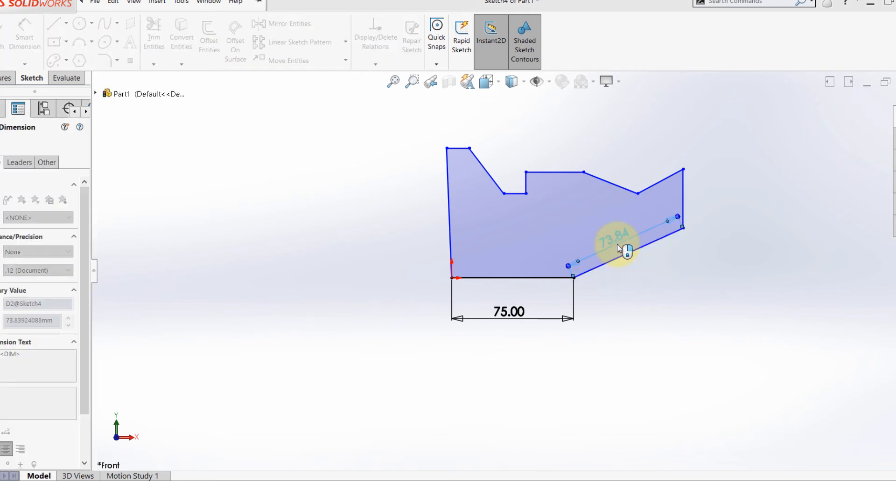
Step: Dimension the angle between the lower slanted line and the extension of the base line to 30 degrees
{"action": "scroll", "coordinate": [616, 245], "scroll_direction": "down", "scroll_amount": 4}
{"action": "left_click", "coordinate": [597, 267]}
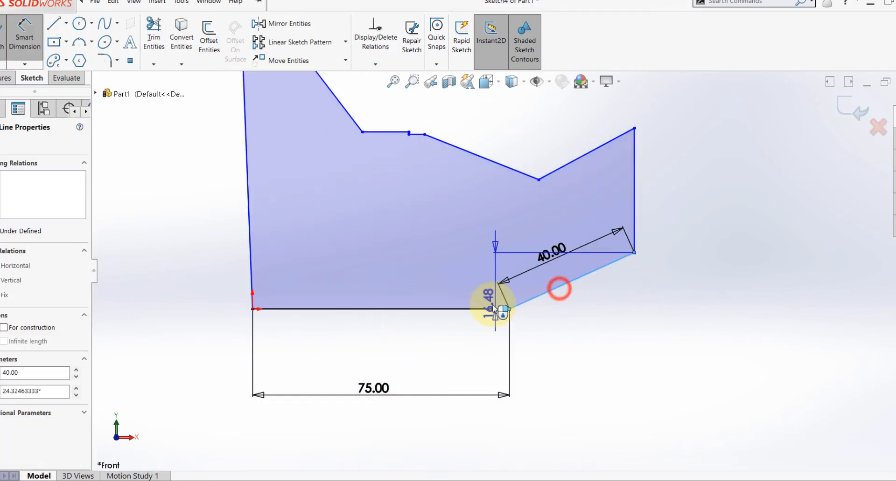
{"action": "left_click", "coordinate": [486, 309]}
{"action": "left_click", "coordinate": [615, 300]}
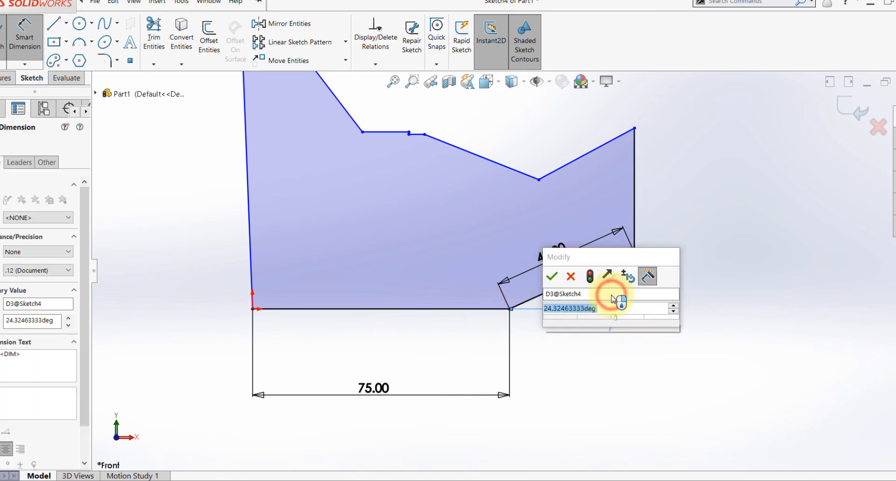
{"action": "type", "text": "30"}
{"action": "key", "text": "Return"}
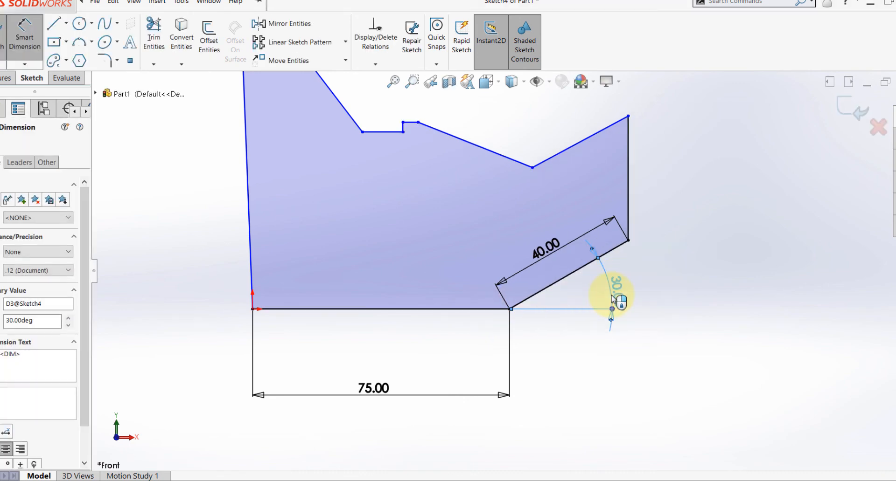
Step: Dimension the vertical line above the 40 mm slanted line to 20 mm, placing the dimension outside the profile
{"action": "left_click", "coordinate": [628, 183]}
{"action": "left_click", "coordinate": [654, 183]}
{"action": "key", "text": "Return"}
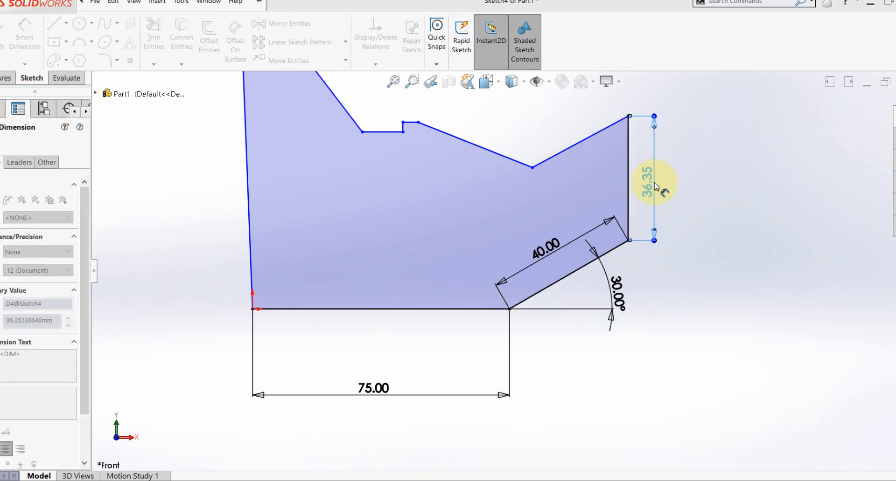
{"action": "key", "text": "Escape"}
{"action": "left_click", "coordinate": [627, 194]}
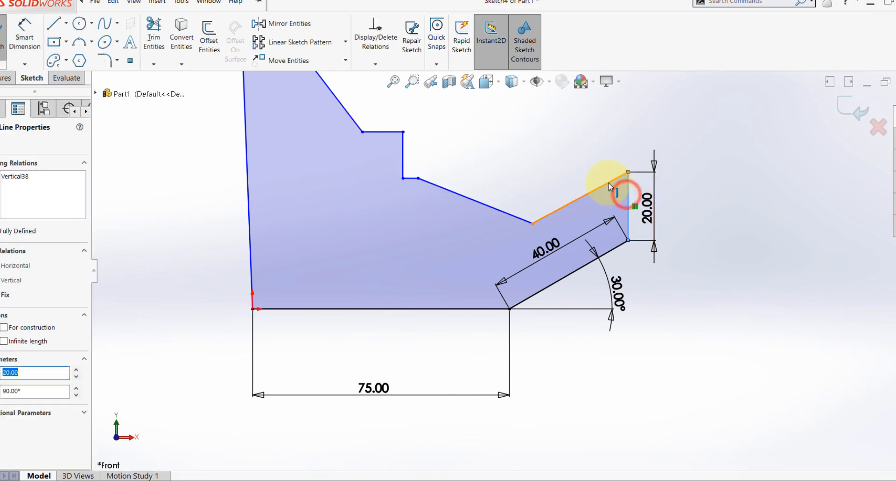
{"action": "left_click", "coordinate": [608, 183], "text": "ctrl"}
{"action": "left_click", "coordinate": [550, 164]}
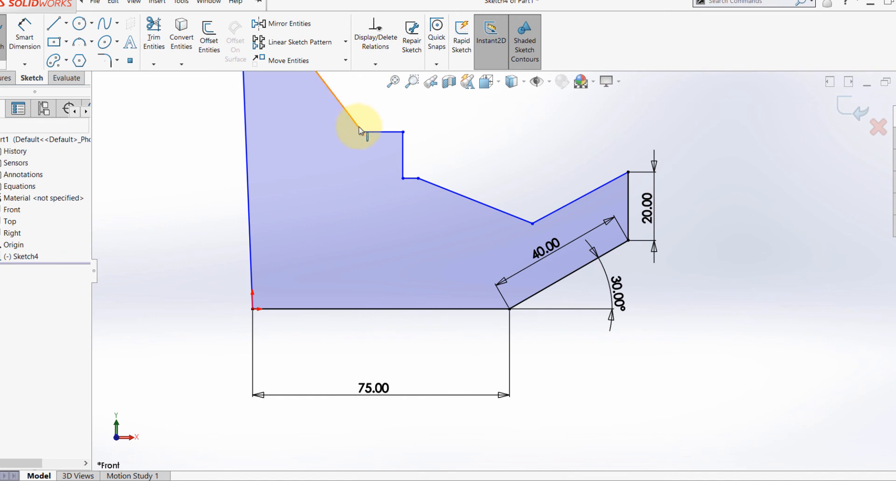
Step: Make the two slanted lines of the V notch equal in length to the 20 mm vertical line
{"action": "left_click", "coordinate": [630, 189]}
{"action": "left_click", "coordinate": [605, 187], "text": "ctrl"}
{"action": "left_click", "coordinate": [511, 216]}
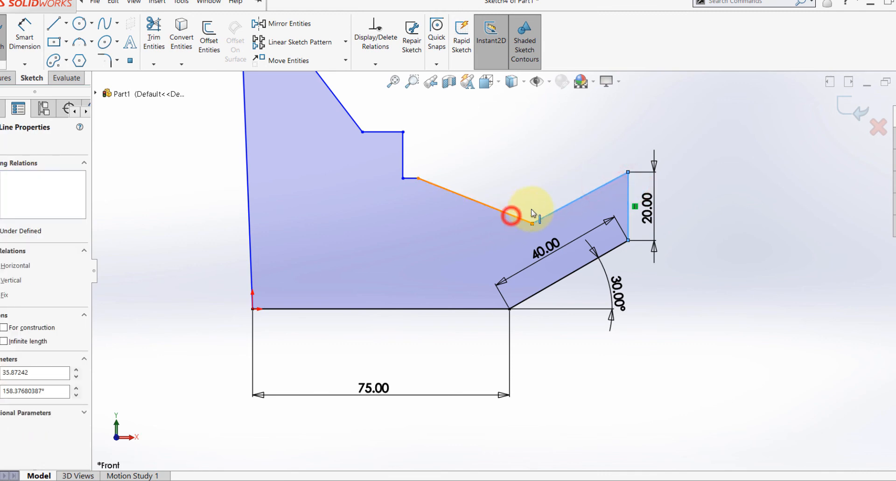
{"action": "left_click", "coordinate": [534, 214], "text": "ctrl"}
{"action": "left_click", "coordinate": [594, 173]}
{"action": "left_click", "coordinate": [569, 151]}
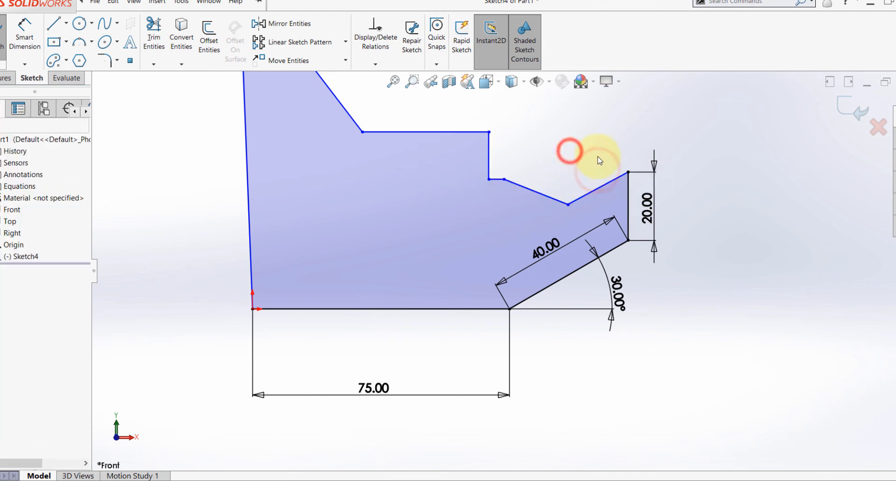
Step: Dimension the angle between the V notch's outer slanted line and the base line to 20 degrees, placing it outside the profile
{"action": "left_click", "coordinate": [25, 30]}
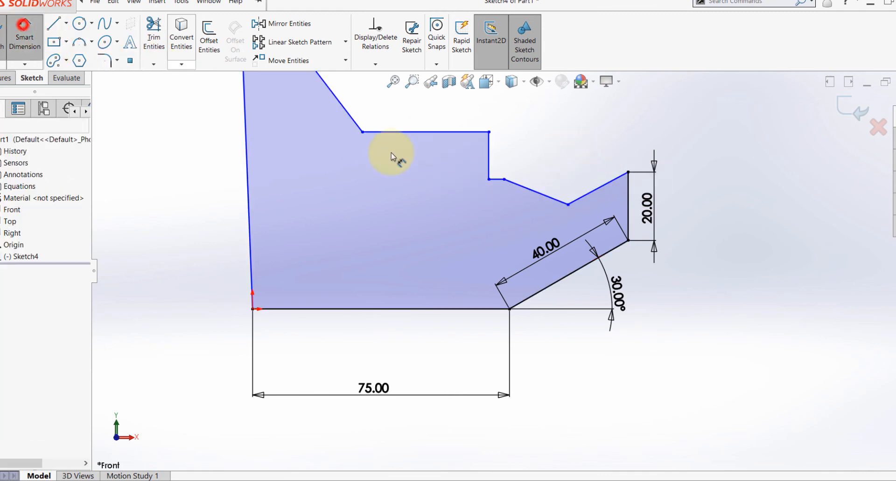
{"action": "left_click", "coordinate": [591, 191]}
{"action": "left_click", "coordinate": [457, 308]}
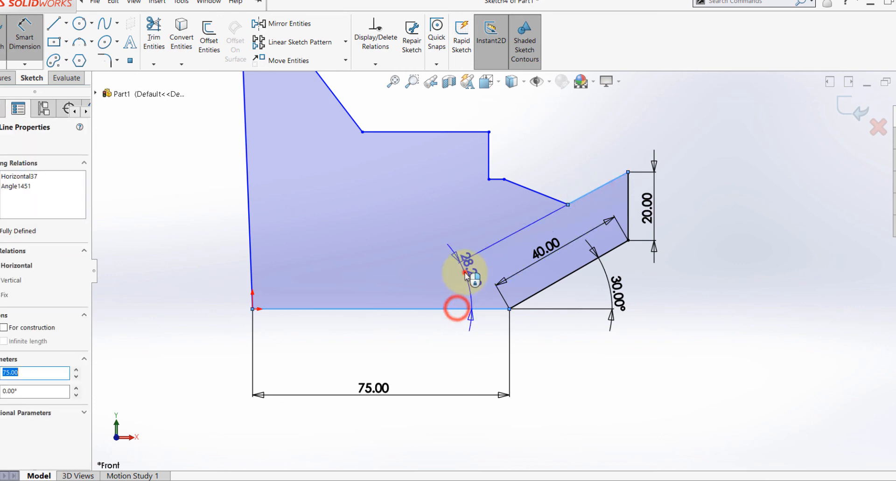
{"action": "left_click", "coordinate": [466, 275]}
{"action": "type", "text": "20"}
{"action": "key", "text": "Return"}
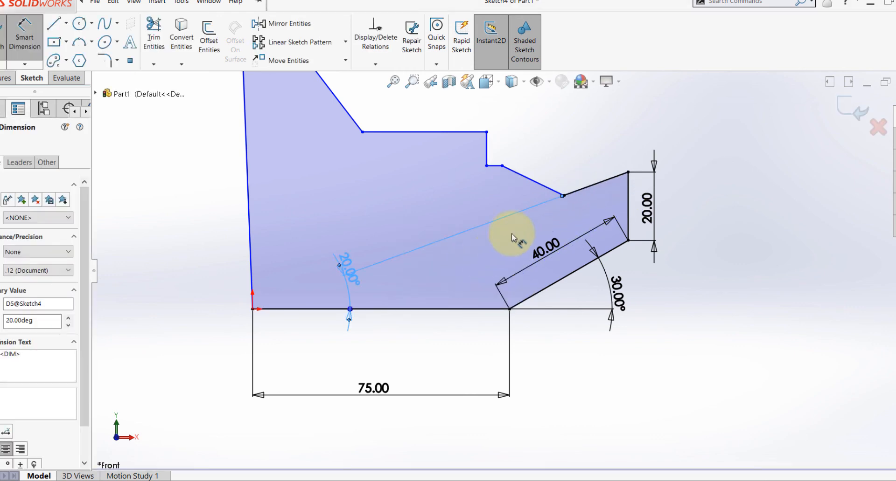
{"action": "key", "text": "Escape"}
{"action": "left_click", "coordinate": [345, 272]}
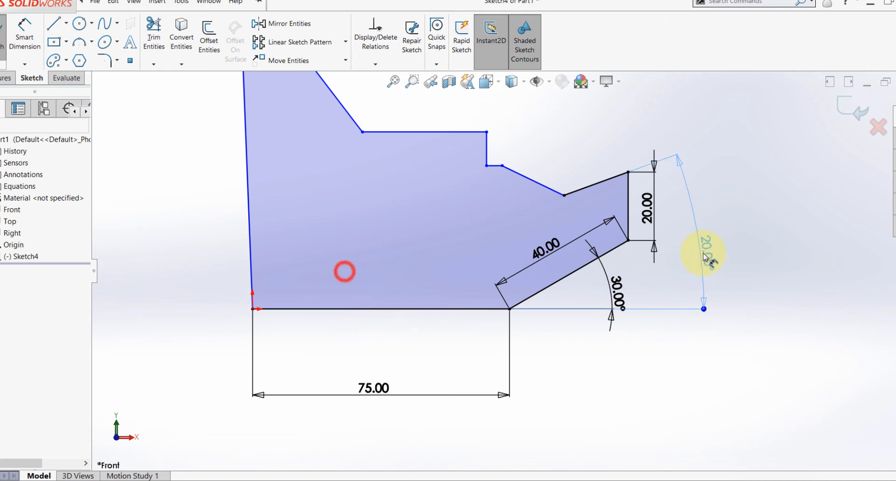
{"action": "left_click", "coordinate": [593, 274]}
{"action": "left_click", "coordinate": [206, 199]}
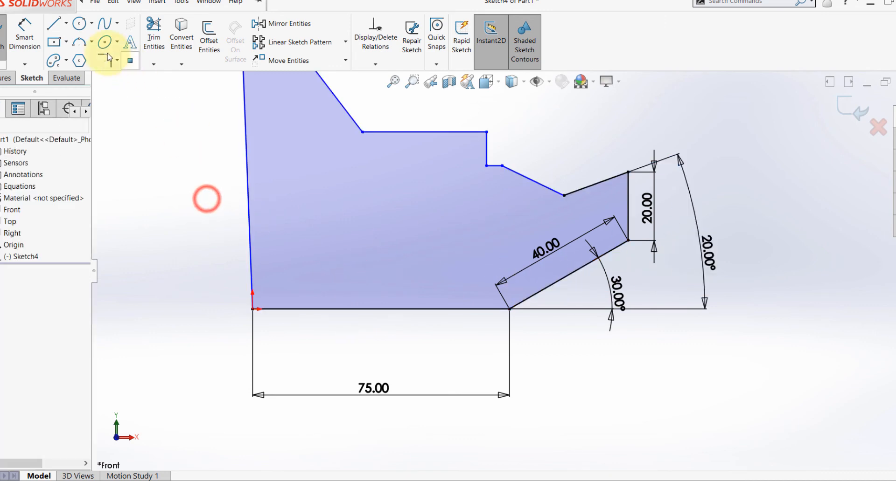
Step: Dimension the angle between the V notch's inner slanted line and the base line to 20 degrees
{"action": "left_click", "coordinate": [31, 32]}
{"action": "left_click", "coordinate": [521, 174]}
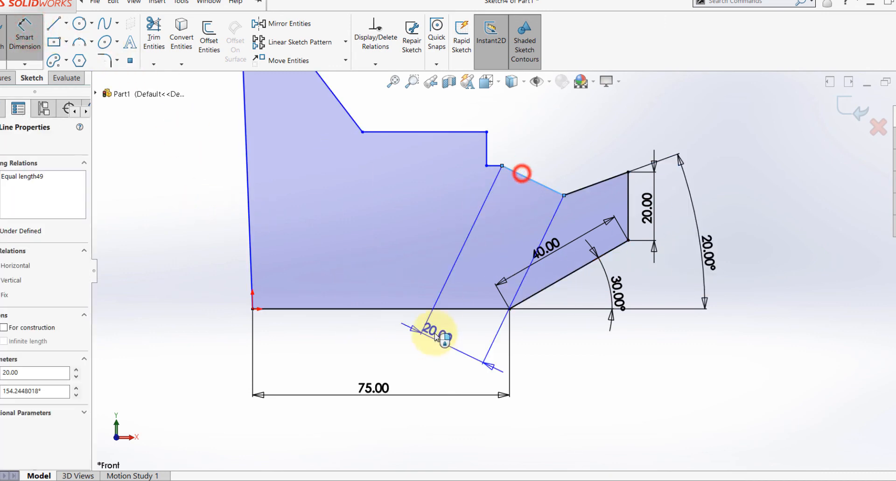
{"action": "left_click", "coordinate": [443, 308]}
{"action": "left_click", "coordinate": [458, 265]}
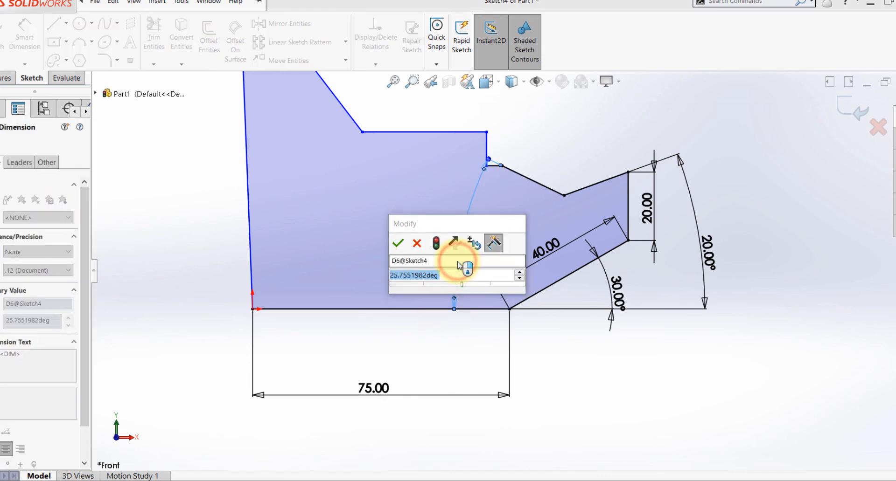
{"action": "type", "text": "20"}
{"action": "key", "text": "Return"}
{"action": "key", "text": "Escape"}
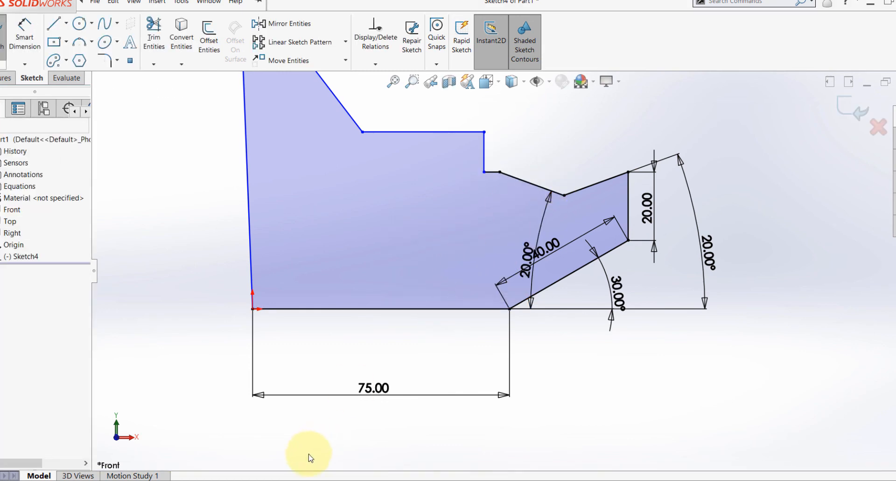
Step: Check the reference drawing, then reposition the step's corner points so it drops down from the ledge beside the V notch
{"action": "key", "text": "alt+Tab"}
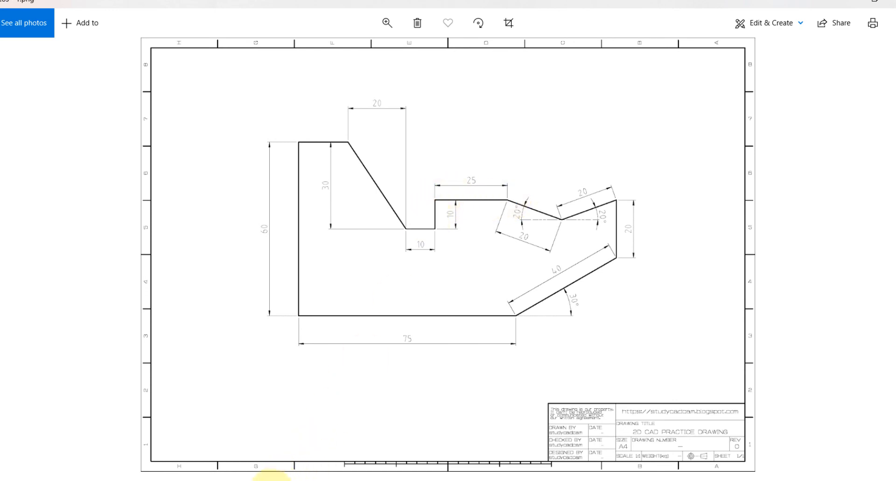
{"action": "left_click", "coordinate": [271, 480]}
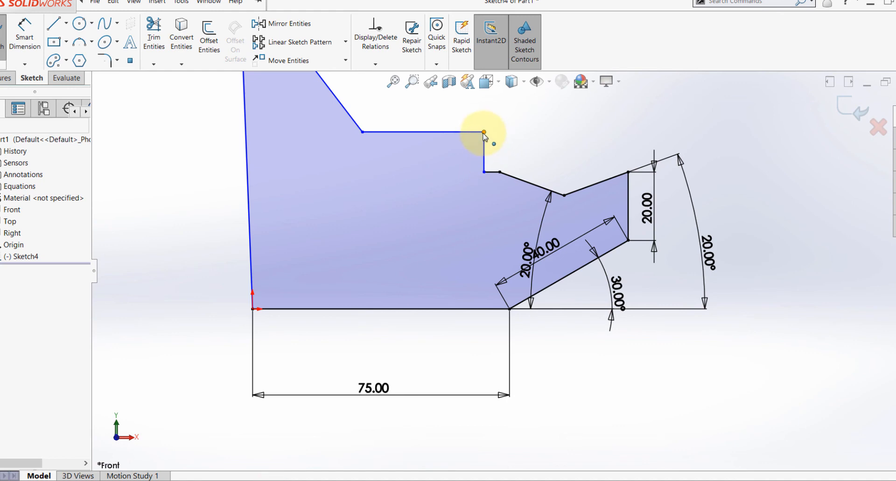
{"action": "left_click_drag", "start_coordinate": [484, 171], "coordinate": [402, 171]}
{"action": "mouse_move", "coordinate": [400, 134]}
{"action": "left_mouse_down"}
{"action": "mouse_move", "coordinate": [394, 209]}
{"action": "mouse_move", "coordinate": [443, 195]}
{"action": "mouse_move", "coordinate": [447, 213]}
{"action": "mouse_move", "coordinate": [386, 196]}
{"action": "mouse_move", "coordinate": [377, 211]}
{"action": "left_mouse_up"}
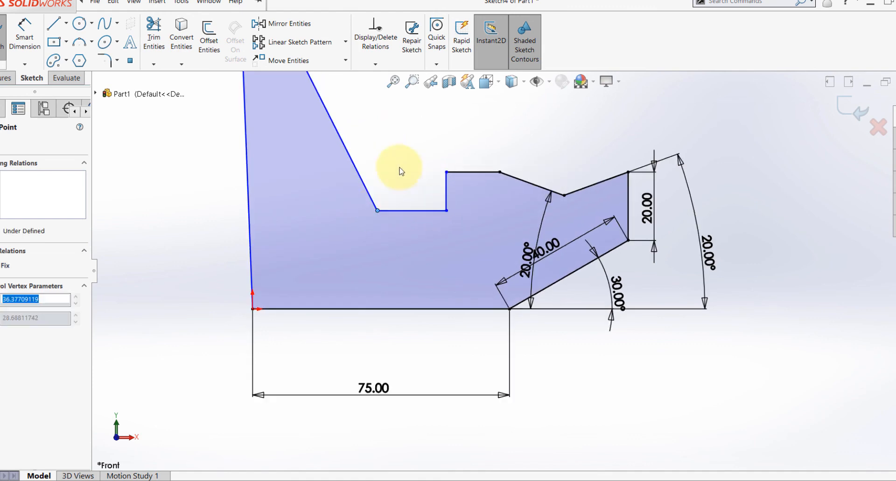
{"action": "left_click", "coordinate": [403, 147]}
Step: Check the reference drawing again, then dimension the horizontal ledge next to the V notch to 25 mm
{"action": "left_click", "coordinate": [266, 480]}
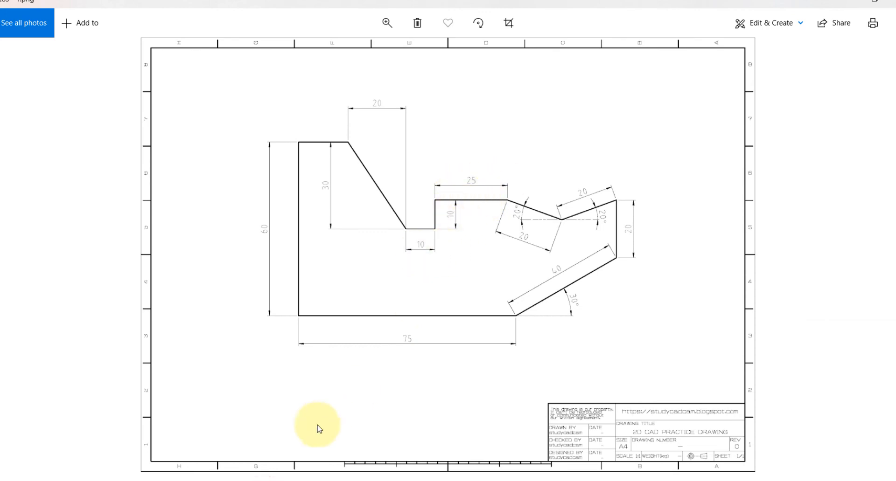
{"action": "left_click", "coordinate": [279, 480]}
{"action": "left_click", "coordinate": [24, 37]}
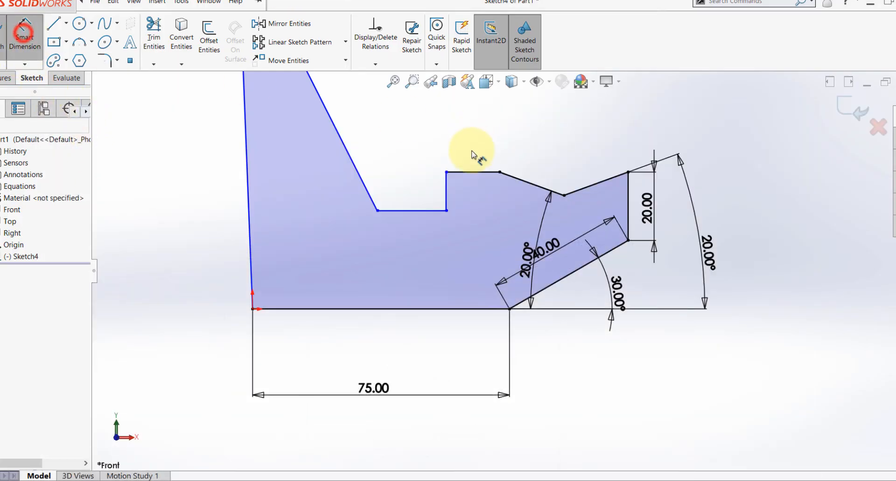
{"action": "left_click", "coordinate": [472, 171]}
{"action": "left_click", "coordinate": [473, 151]}
{"action": "type", "text": "25"}
{"action": "key", "text": "Return"}
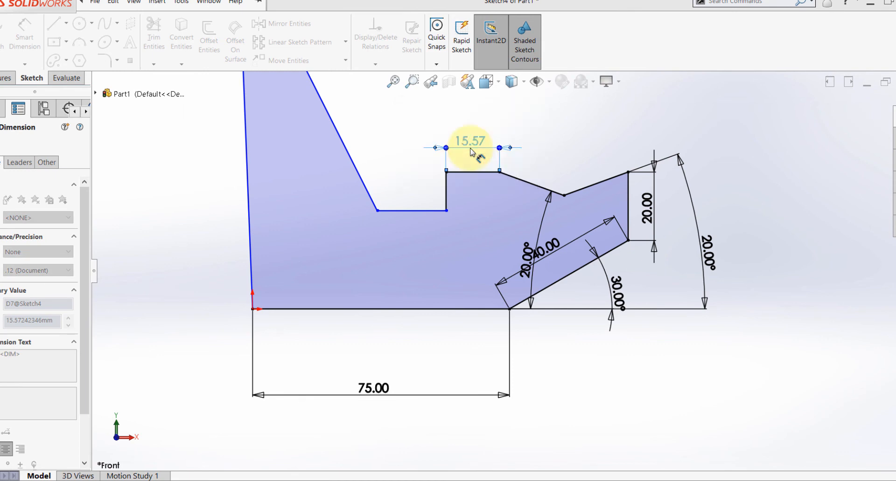
Step: Dimension the short vertical line below the 25 mm ledge to 10 mm
{"action": "left_click", "coordinate": [414, 185]}
{"action": "left_click", "coordinate": [443, 197]}
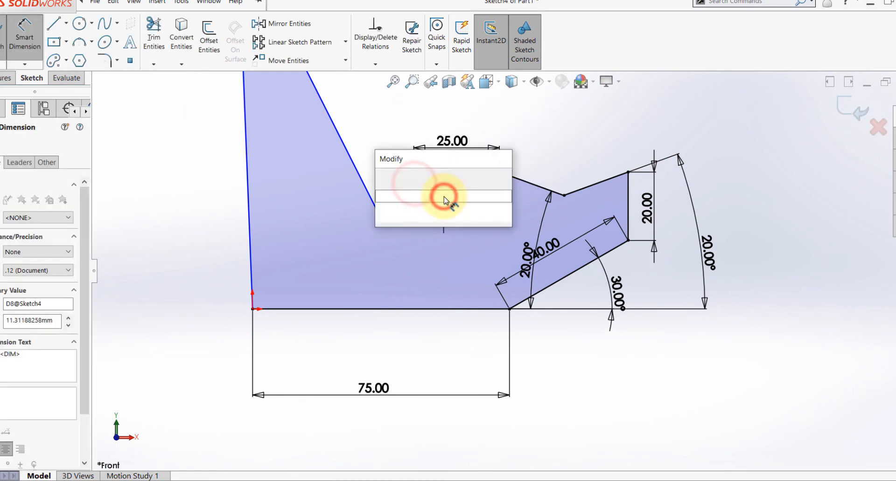
{"action": "type", "text": "10"}
{"action": "key", "text": "Return"}
{"action": "key", "text": "Escape"}
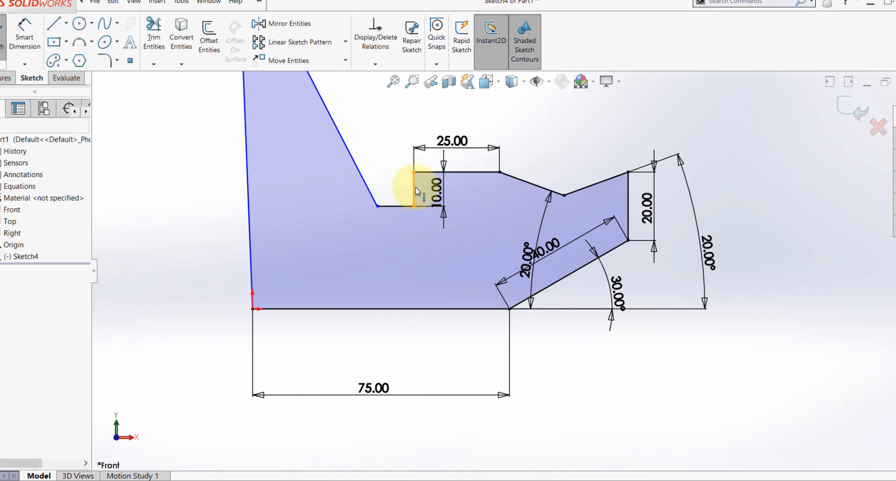
Step: Make the short horizontal line at the foot of the step equal in length to the 10 mm vertical line
{"action": "left_click", "coordinate": [414, 187]}
{"action": "left_click", "coordinate": [399, 206], "text": "ctrl"}
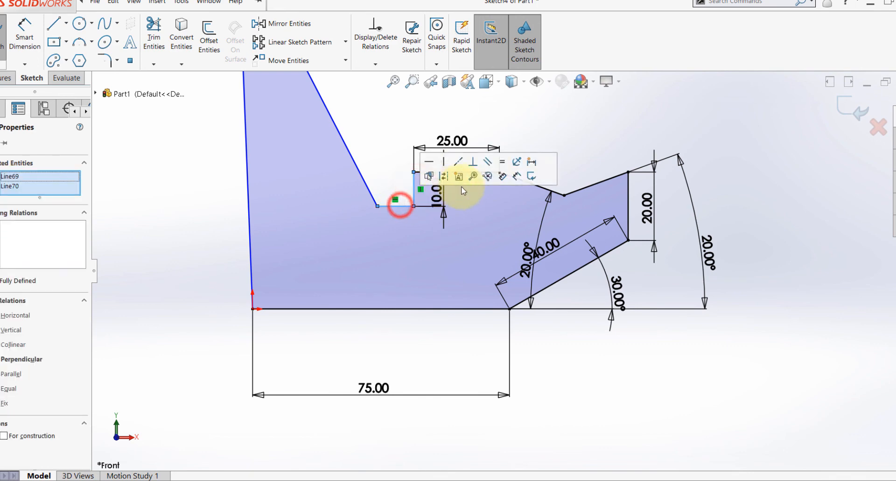
{"action": "left_click", "coordinate": [504, 165]}
{"action": "left_click", "coordinate": [567, 122]}
Step: Dimension the horizontal span of the long slanted line to 20 mm, placing the dimension above the profile
{"action": "scroll", "coordinate": [535, 229], "scroll_direction": "up", "scroll_amount": 3}
{"action": "scroll", "coordinate": [438, 181], "scroll_direction": "down", "scroll_amount": 2}
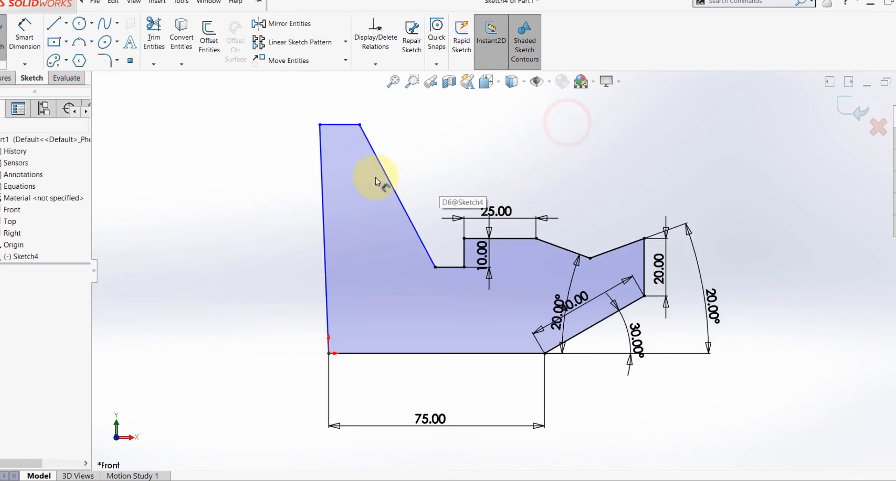
{"action": "left_click", "coordinate": [29, 31]}
{"action": "left_click", "coordinate": [416, 234]}
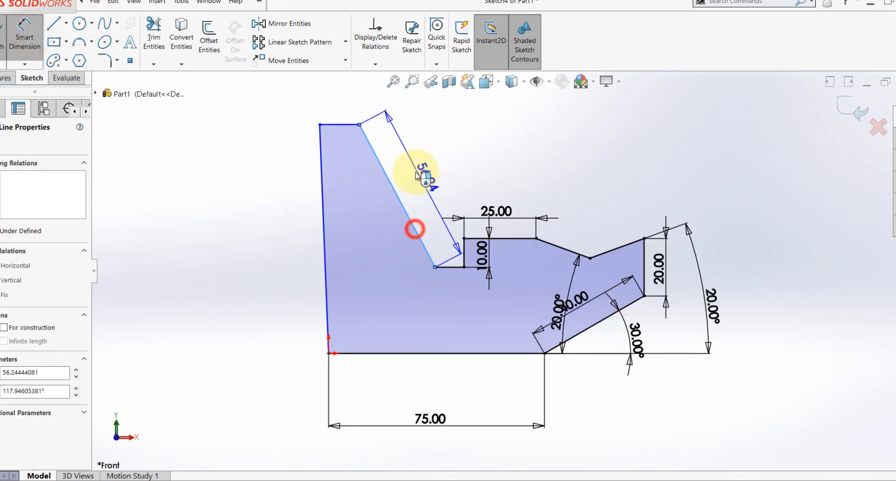
{"action": "left_click", "coordinate": [400, 110]}
{"action": "type", "text": "20"}
{"action": "key", "text": "Return"}
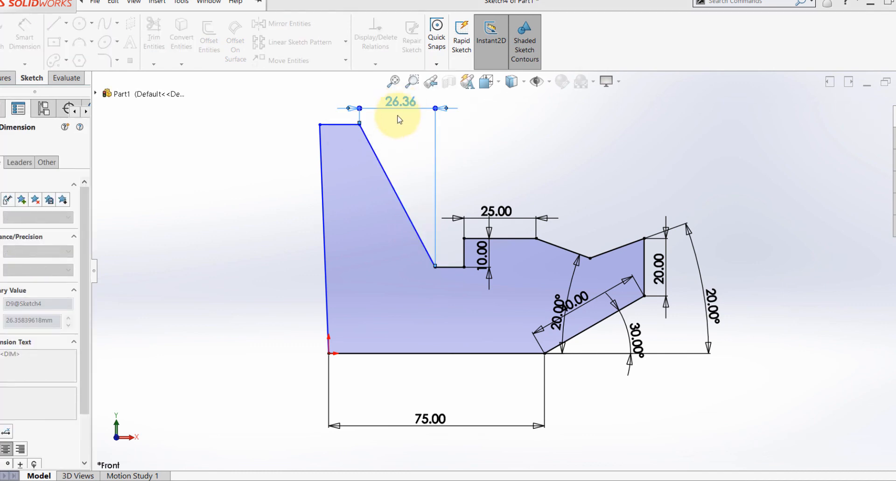
Step: Dimension the vertical height of the long slanted line to 30 mm, placing the dimension outside the profile beside the closing line
{"action": "left_click", "coordinate": [386, 142]}
{"action": "left_click", "coordinate": [279, 178]}
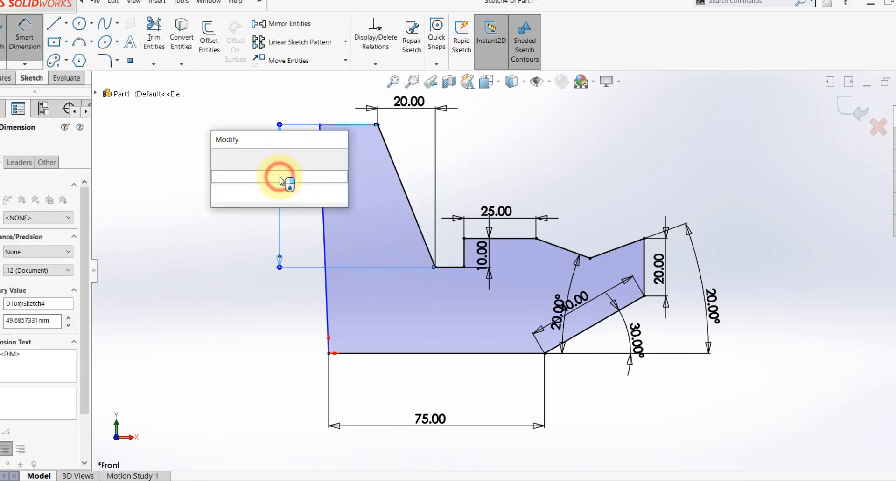
{"action": "type", "text": "30"}
{"action": "key", "text": "Return"}
{"action": "key", "text": "Escape"}
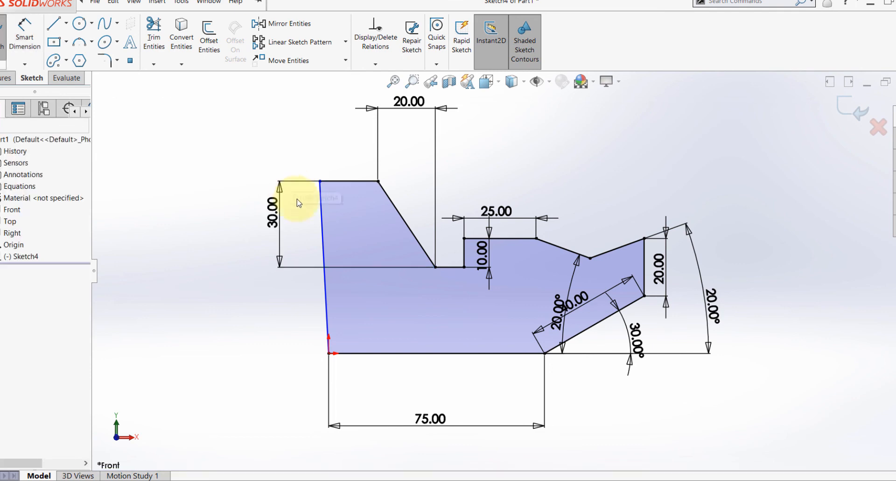
Step: Make the profile's closing line from the origin to the top edge vertical
{"action": "left_click", "coordinate": [320, 214]}
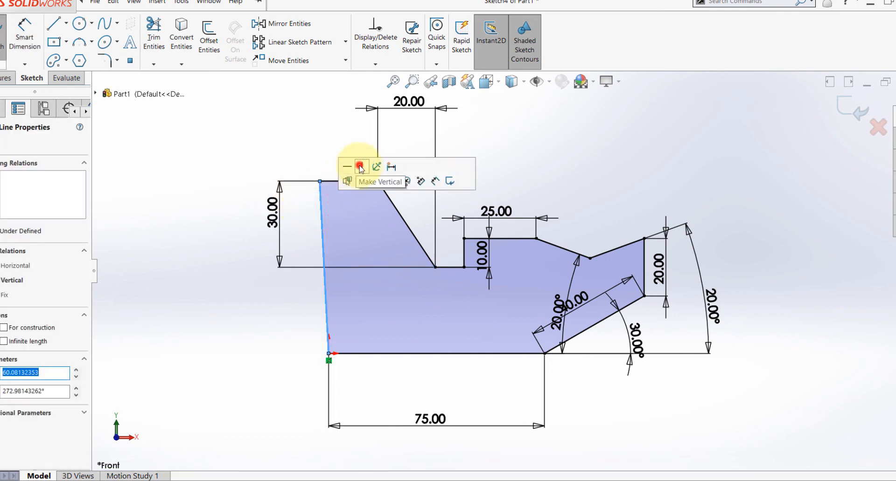
{"action": "left_click", "coordinate": [359, 168]}
{"action": "left_click", "coordinate": [266, 135]}
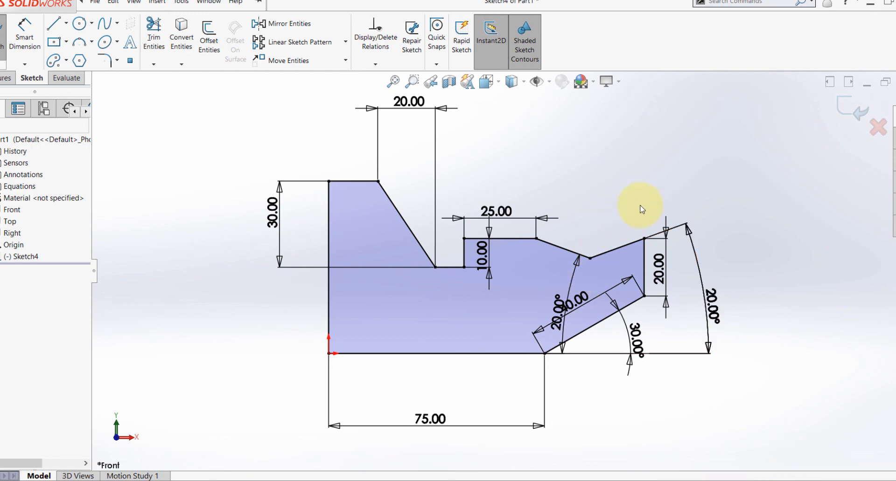
Step: Move the 20 mm horizontal dimension above the long slanted line closer to the profile's top edge
{"action": "left_click_drag", "start_coordinate": [397, 106], "coordinate": [405, 155]}
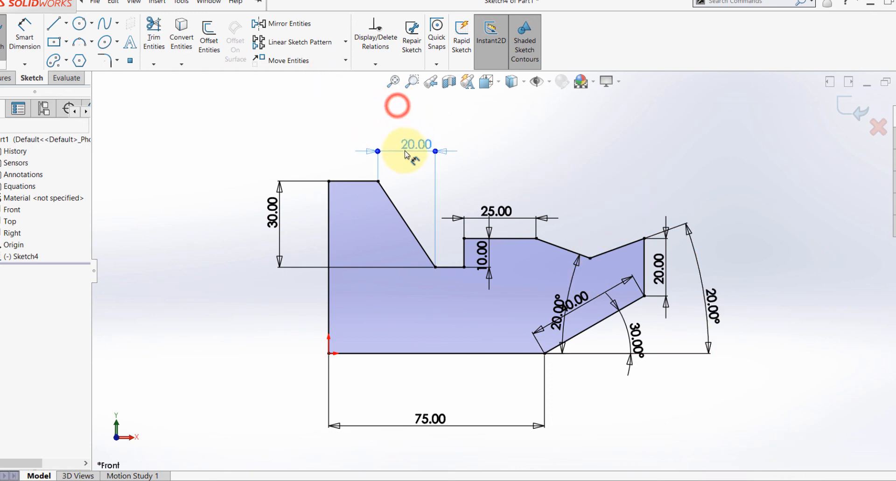
{"action": "left_click", "coordinate": [394, 83]}
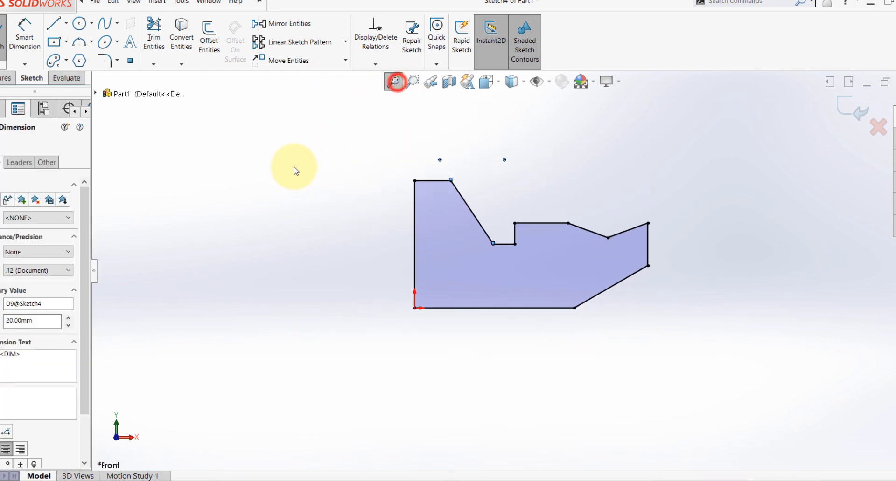
{"action": "left_click", "coordinate": [311, 190]}
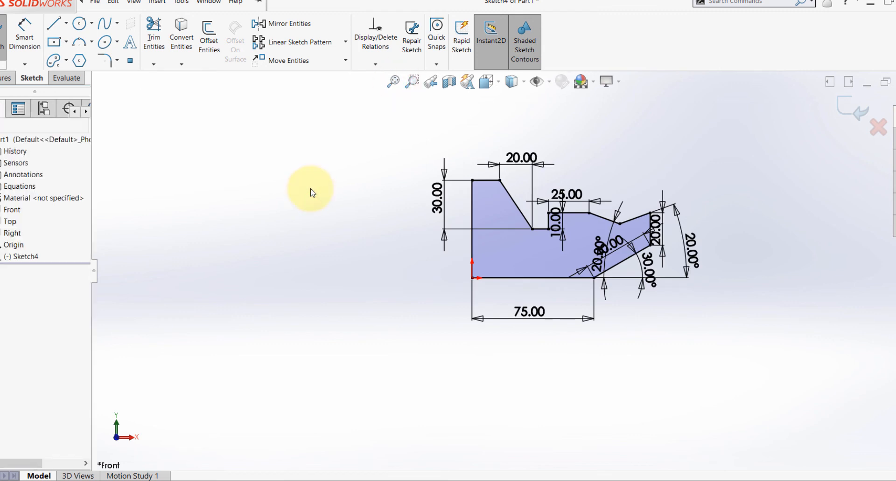